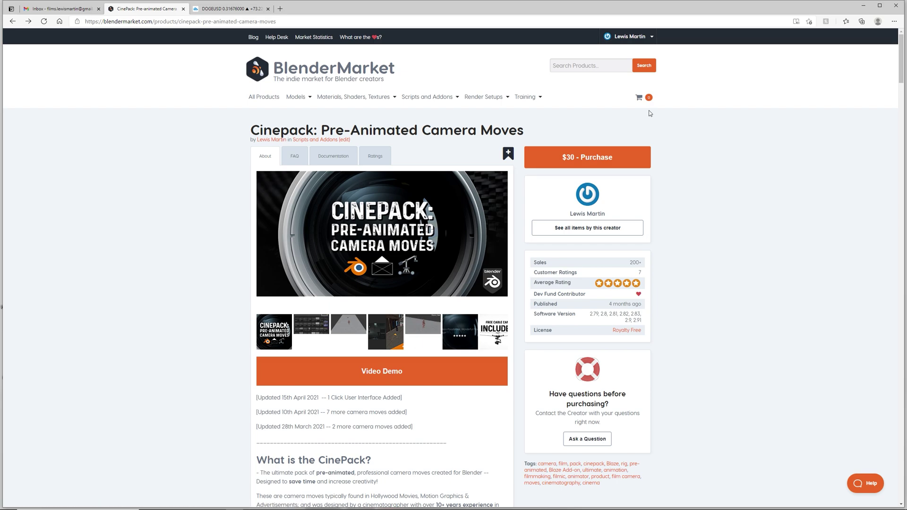
# Review the Cinepack product page, covering its camera move categories, one-click workflow and suggested project uses.
pyautogui.scroll(-7, 231, 180)
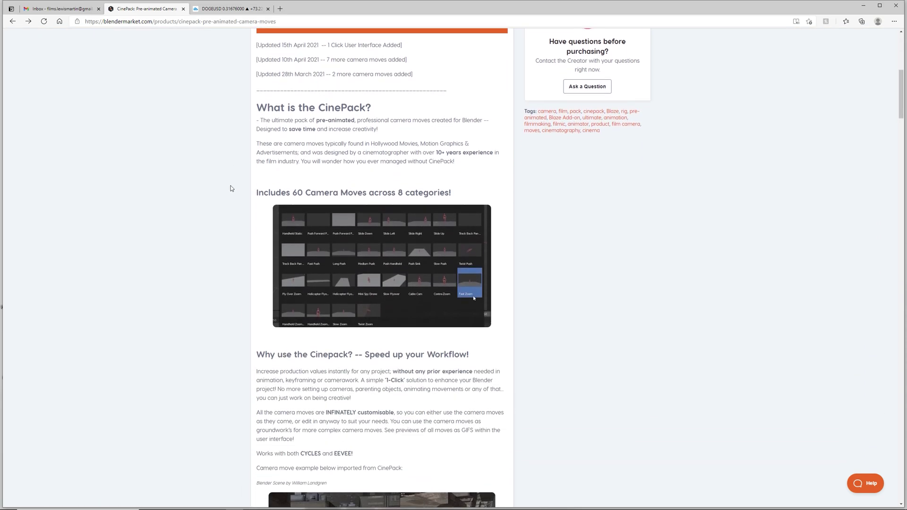
pyautogui.moveTo(292, 187); pyautogui.dragTo(462, 187)
pyautogui.click(86, 229)
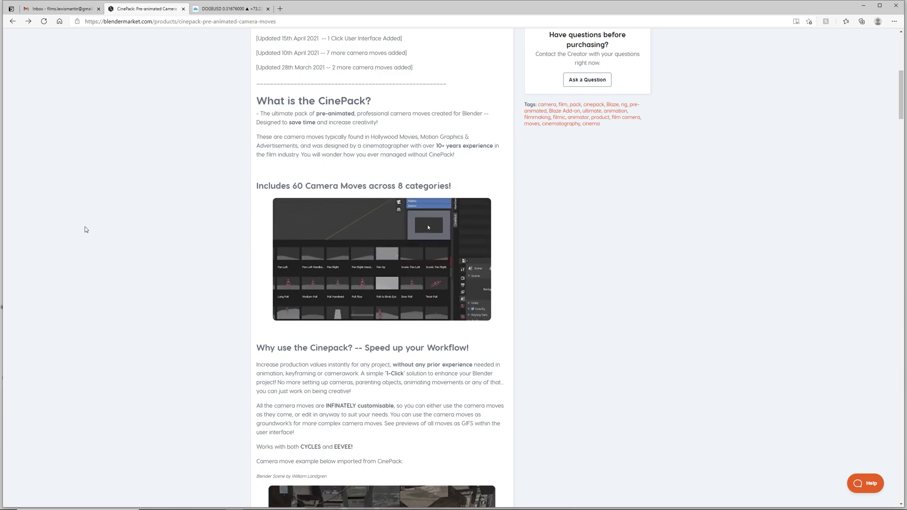
pyautogui.scroll(-5, 179, 316)
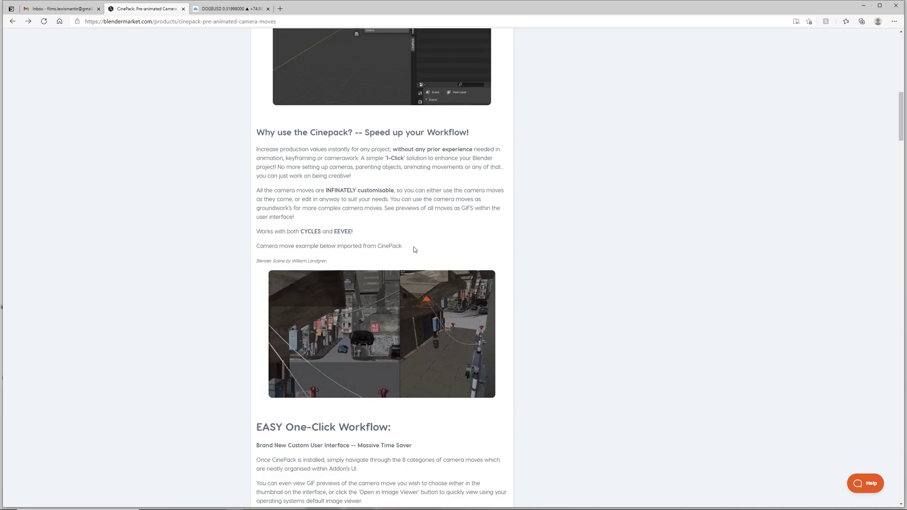
pyautogui.scroll(-2, 414, 249)
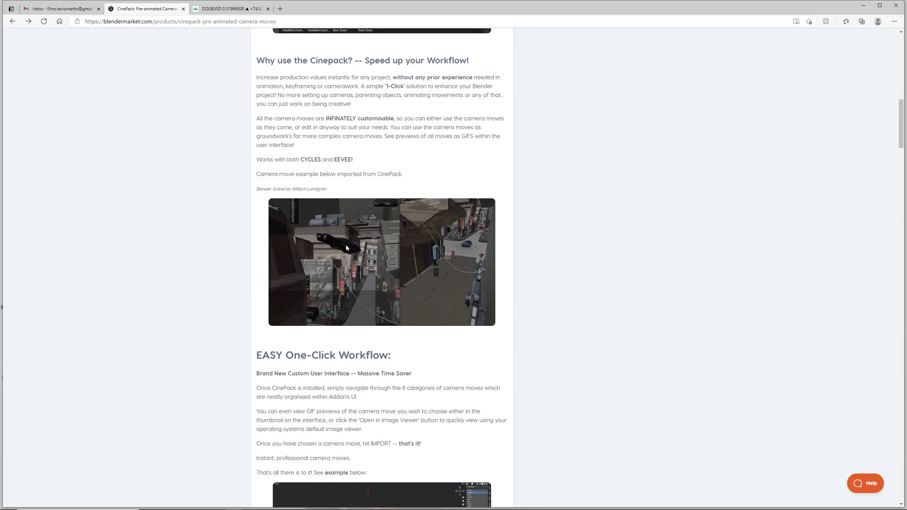
pyautogui.scroll(-6, 229, 267)
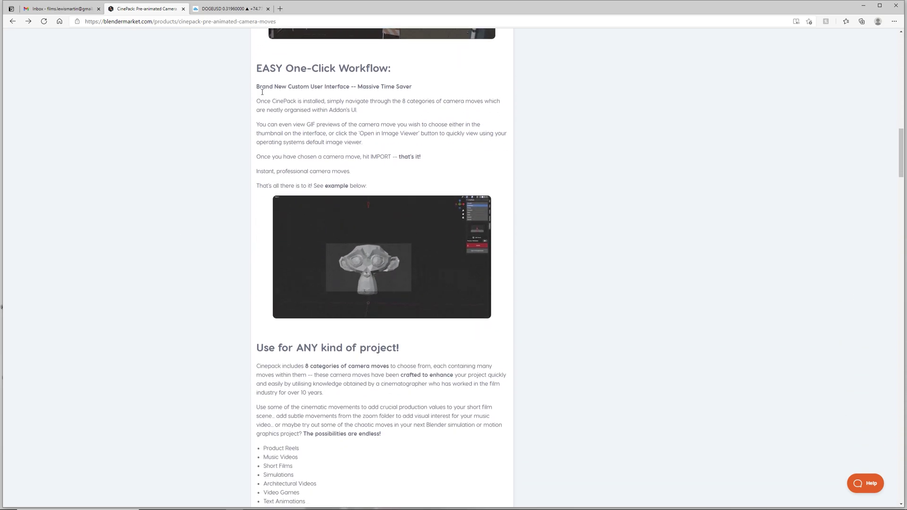
pyautogui.scroll(2, 263, 93)
pyautogui.moveTo(244, 137); pyautogui.dragTo(395, 142)
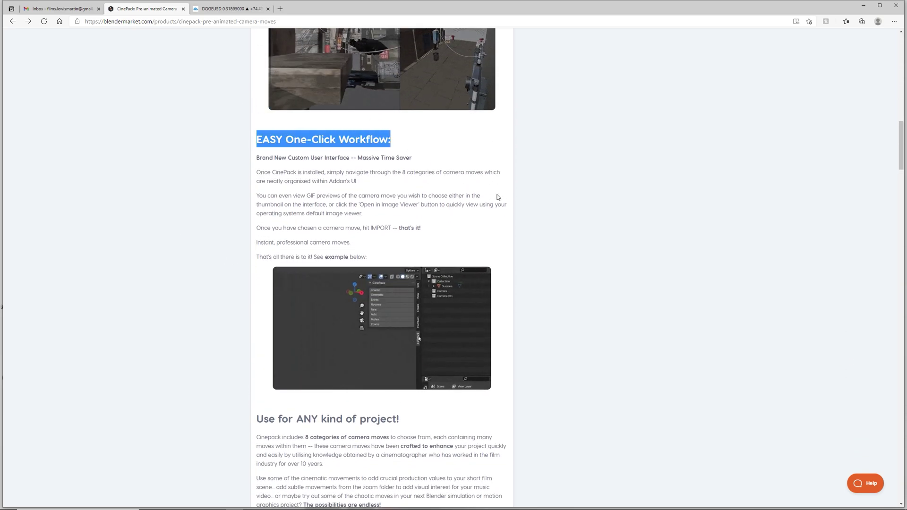
pyautogui.click(186, 256)
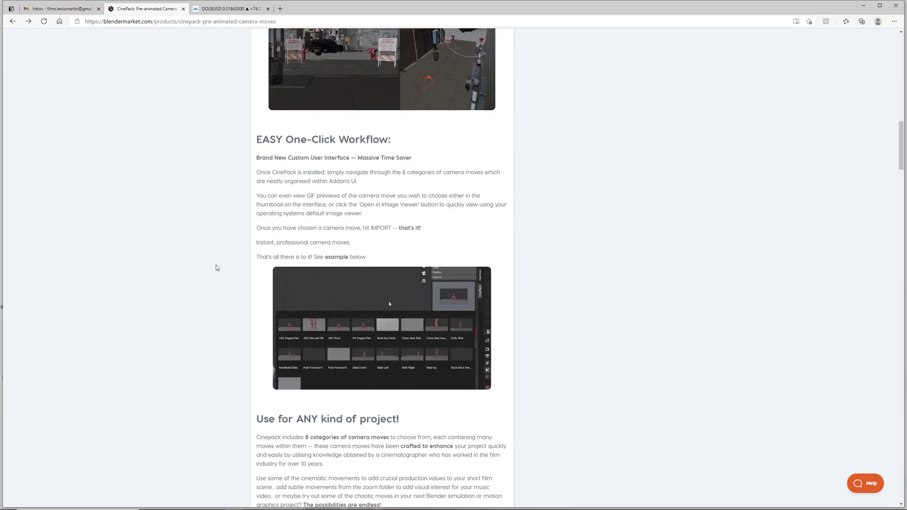
pyautogui.scroll(-6, 216, 267)
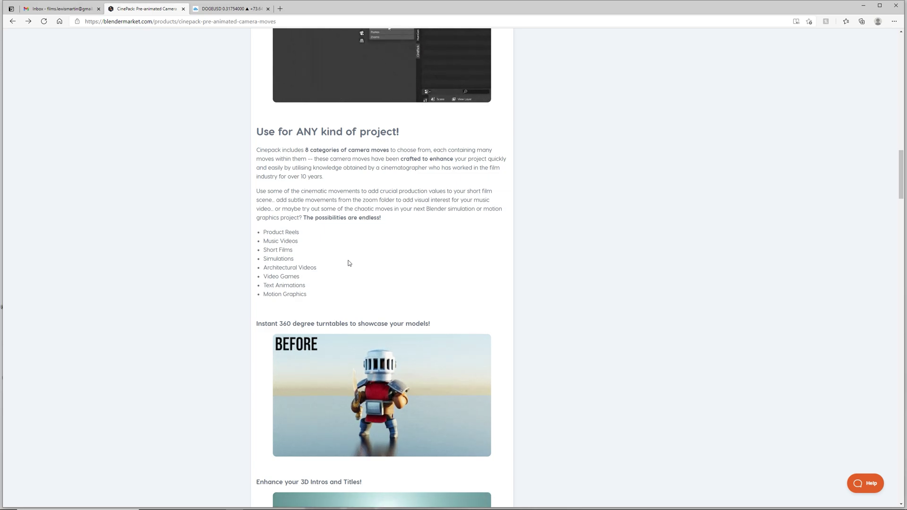
pyautogui.press('Home')
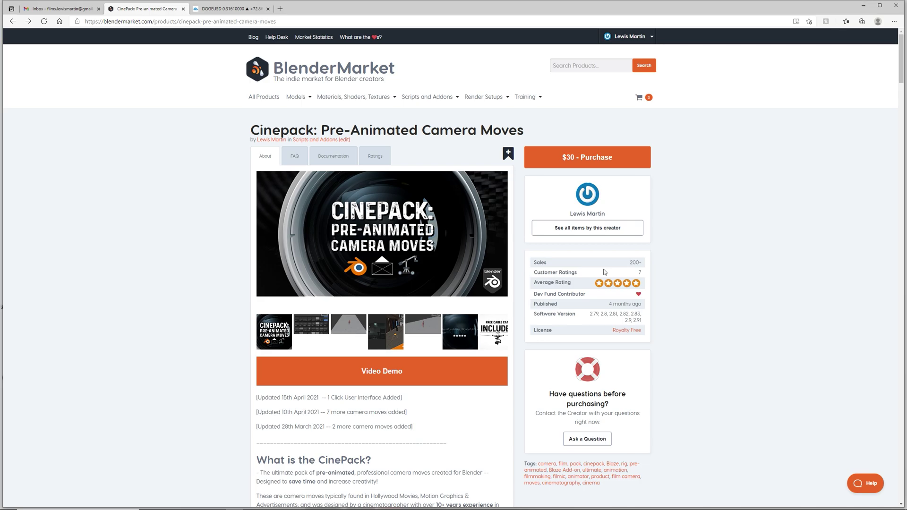
# Switch to the desktop and inspect the downloaded Cinepack archive and the extracted Cinepack folder.
pyautogui.click(863, 6)
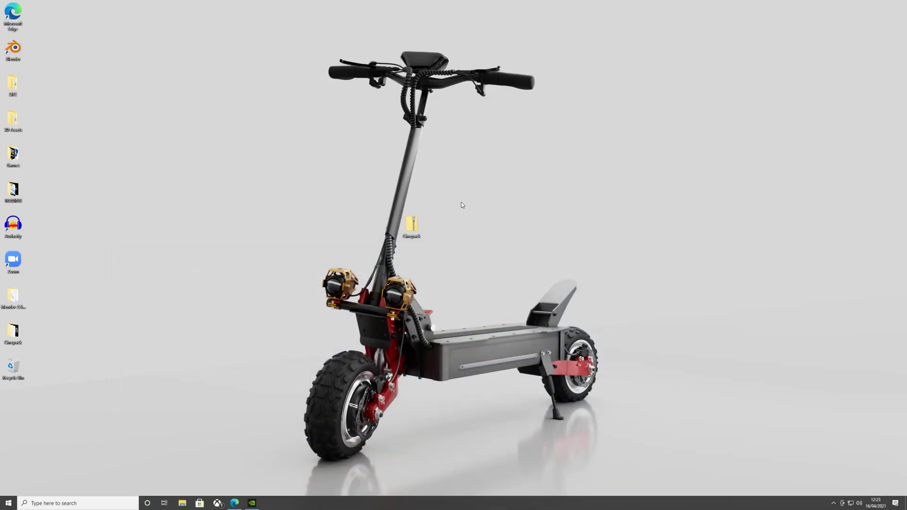
pyautogui.doubleClick(411, 225)
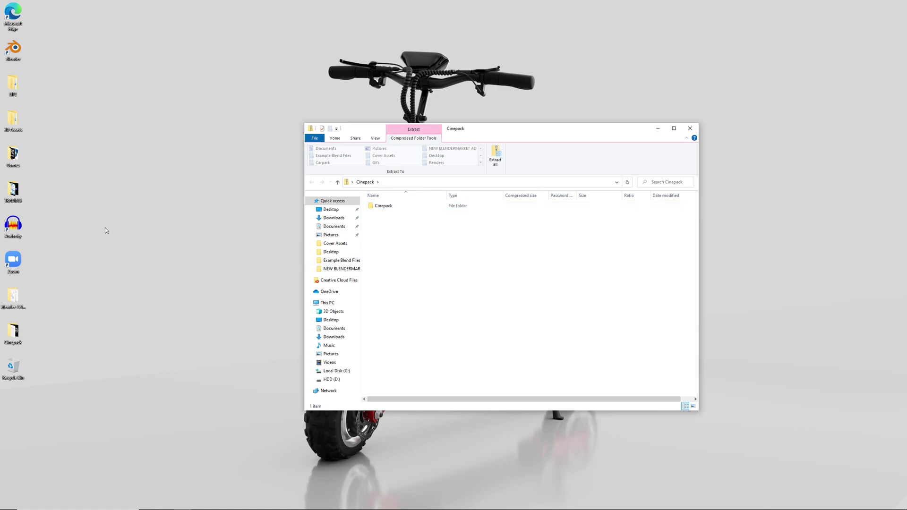
pyautogui.click(657, 128)
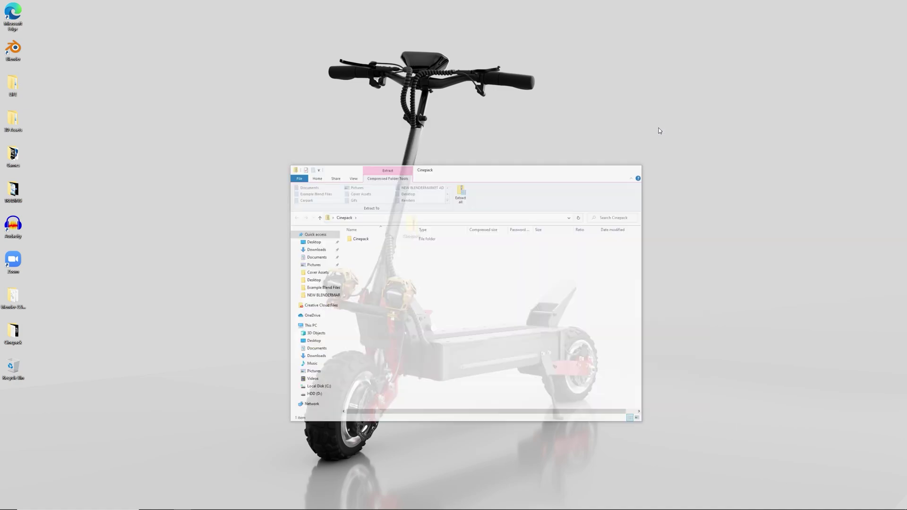
pyautogui.doubleClick(19, 335)
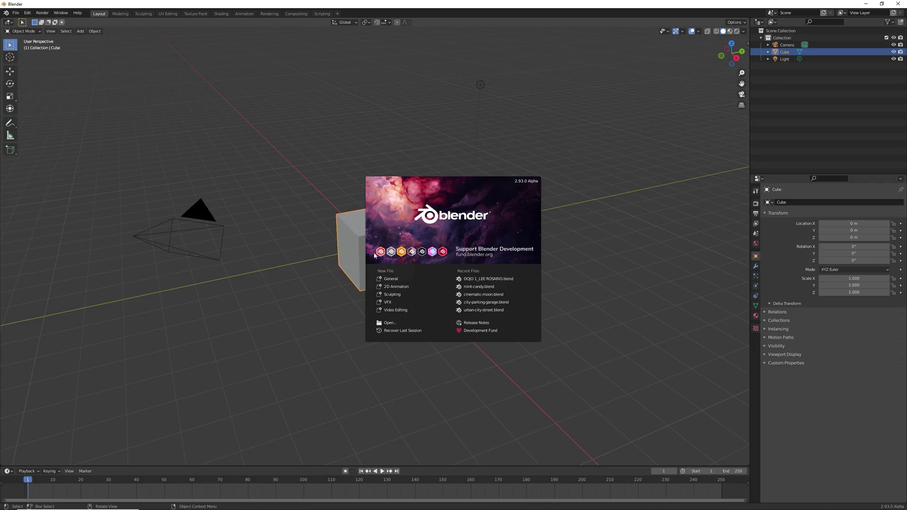
# In Blender's add-on preferences, install Cinepack Addon.zip from the Cinepack folder on the desktop.
pyautogui.click(250, 188)
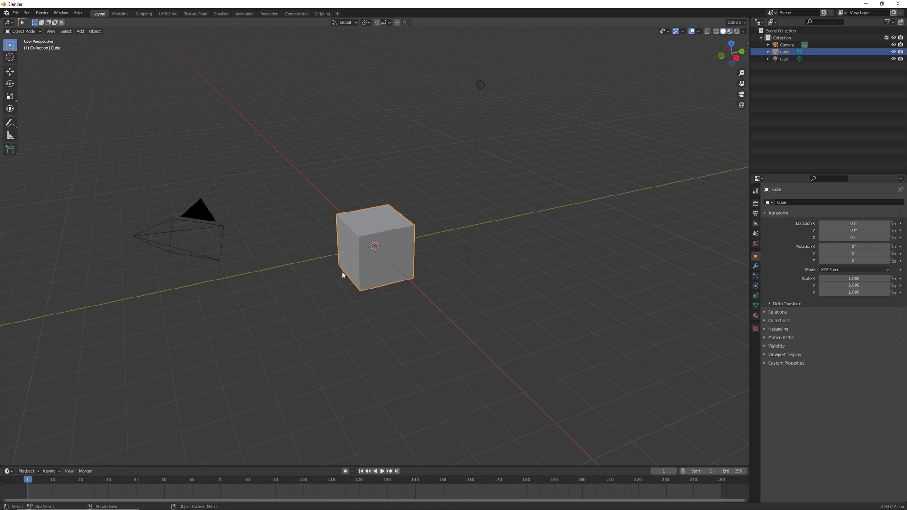
pyautogui.click(29, 12)
pyautogui.click(48, 113)
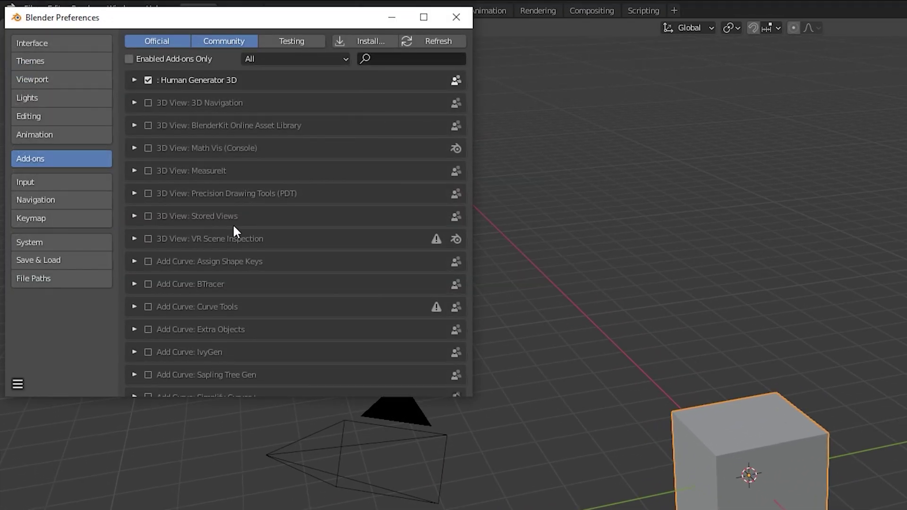
pyautogui.click(365, 41)
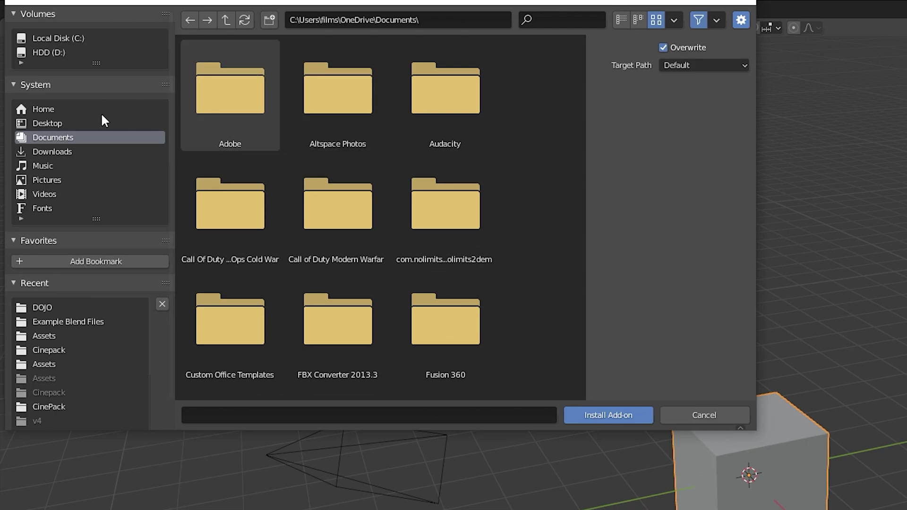
pyautogui.click(71, 126)
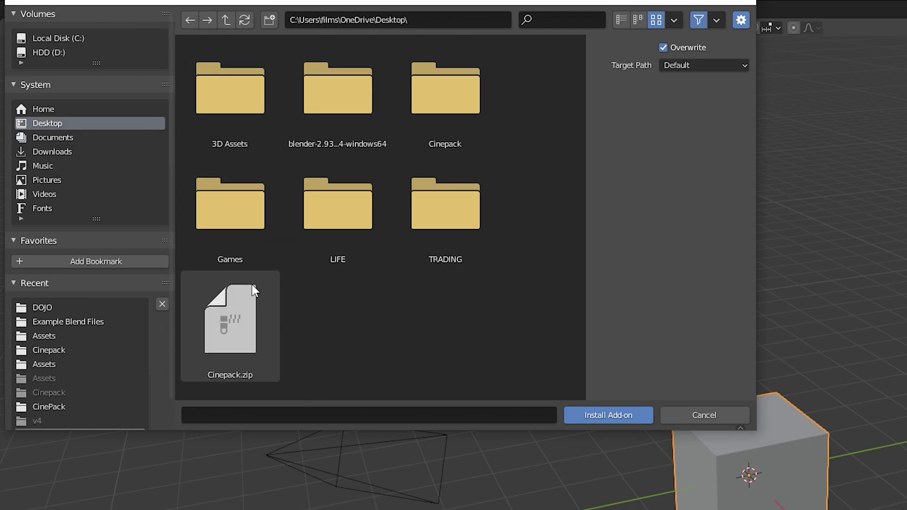
pyautogui.doubleClick(439, 97)
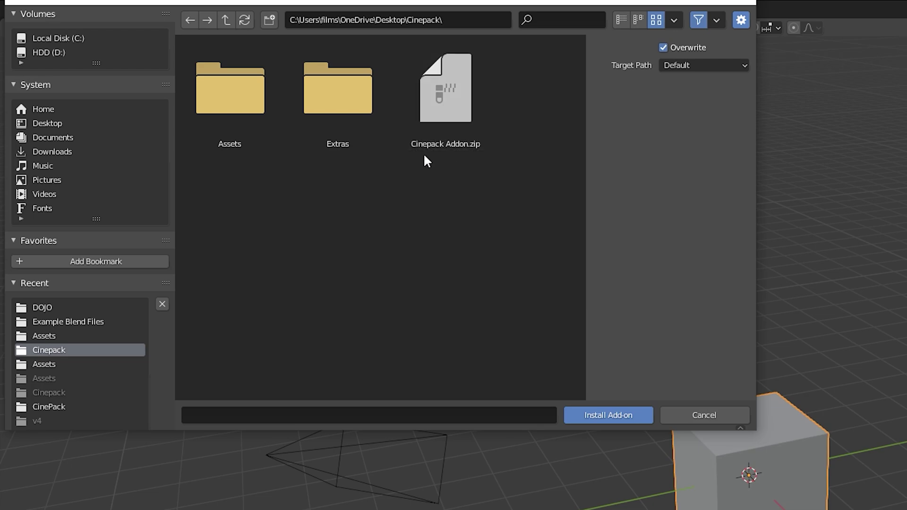
pyautogui.doubleClick(441, 115)
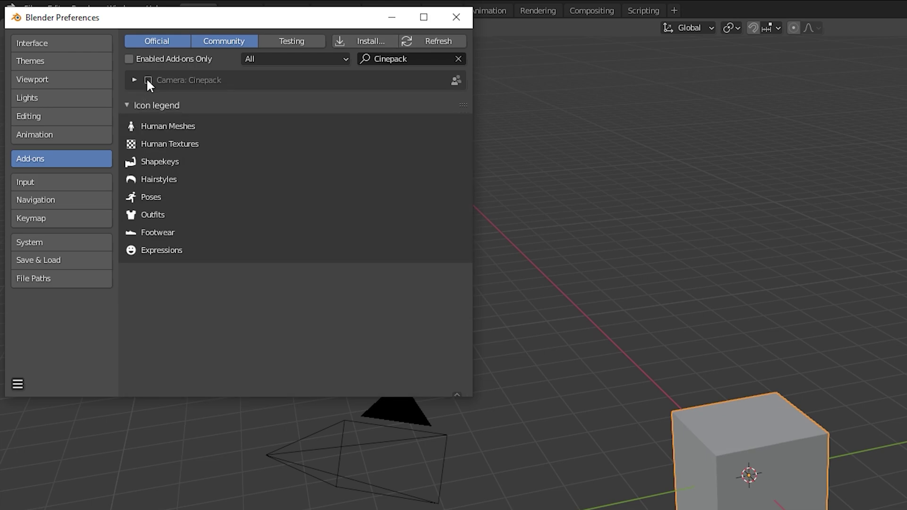
# Enable the Camera: Cinepack add-on and set its Cinepack folder to the Assets folder inside Desktop\Cinepack.
pyautogui.click(146, 79)
pyautogui.click(134, 79)
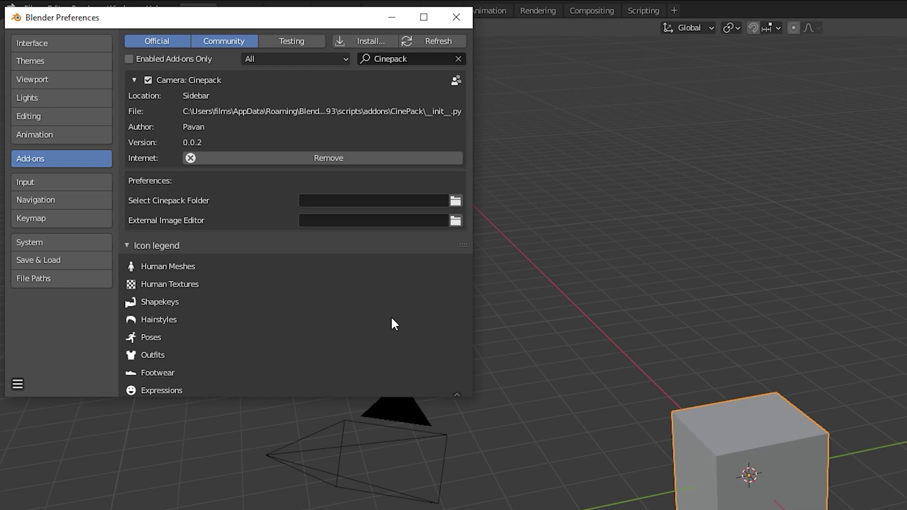
pyautogui.click(456, 200)
pyautogui.click(52, 124)
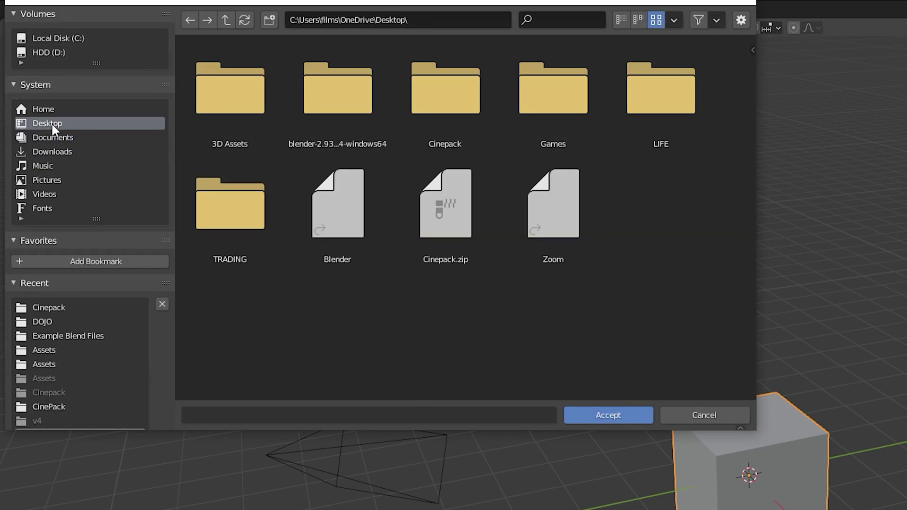
pyautogui.doubleClick(447, 111)
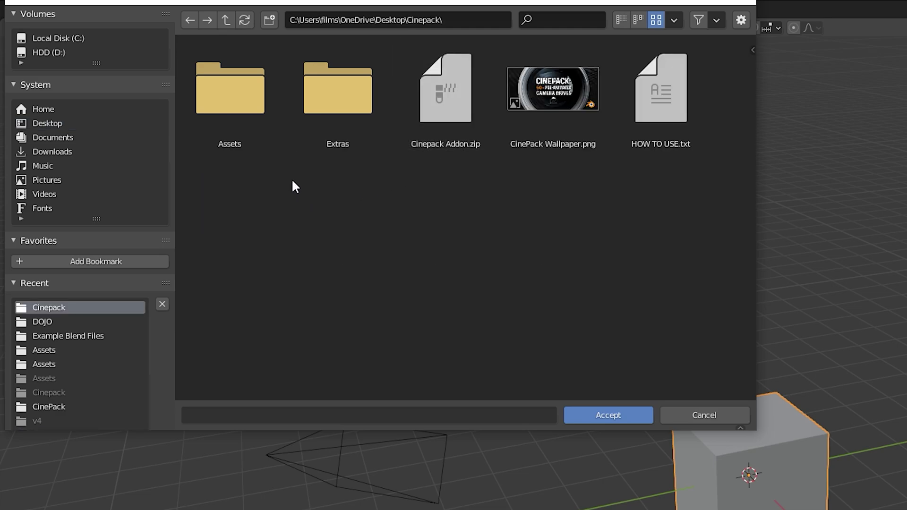
pyautogui.doubleClick(225, 106)
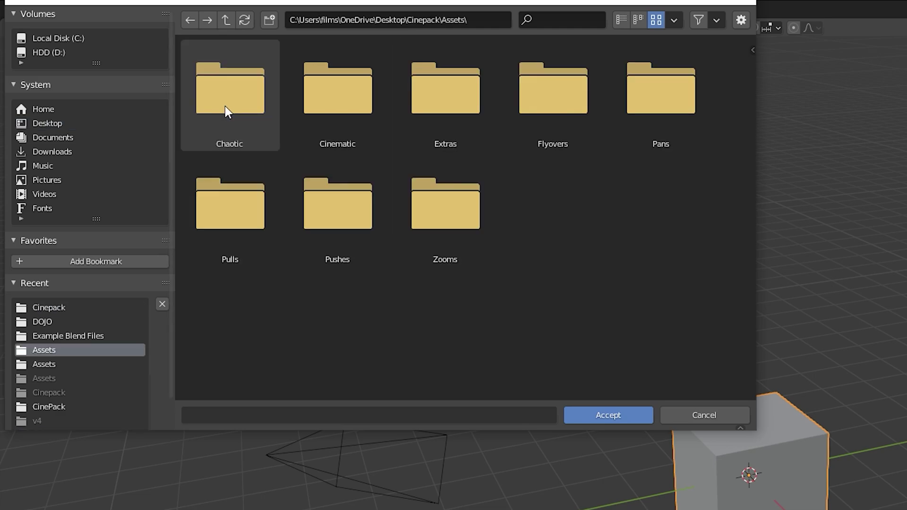
pyautogui.click(608, 416)
# Save the Blender preferences and close the preferences window.
pyautogui.click(18, 383)
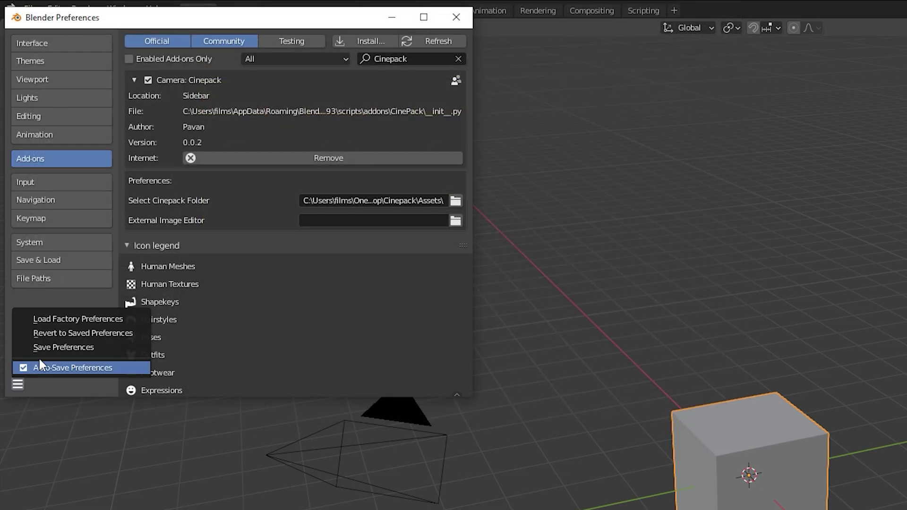
pyautogui.click(47, 347)
pyautogui.click(439, 22)
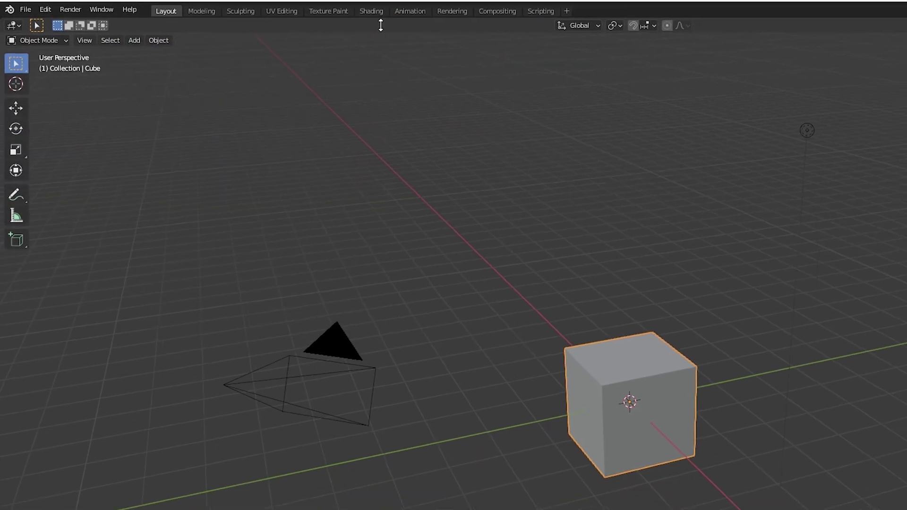
# Delete the default camera and light from the scene, leaving the cube.
pyautogui.click(386, 401)
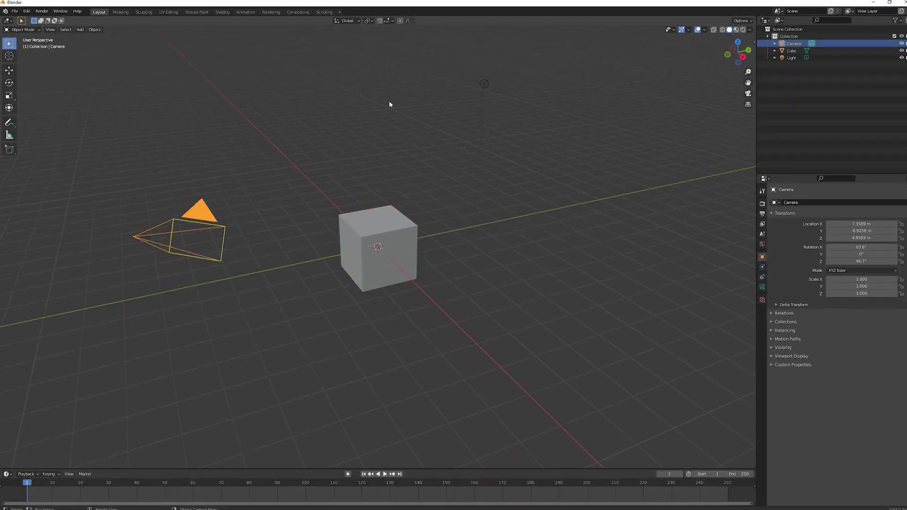
pyautogui.press('Delete')
pyautogui.click(485, 84)
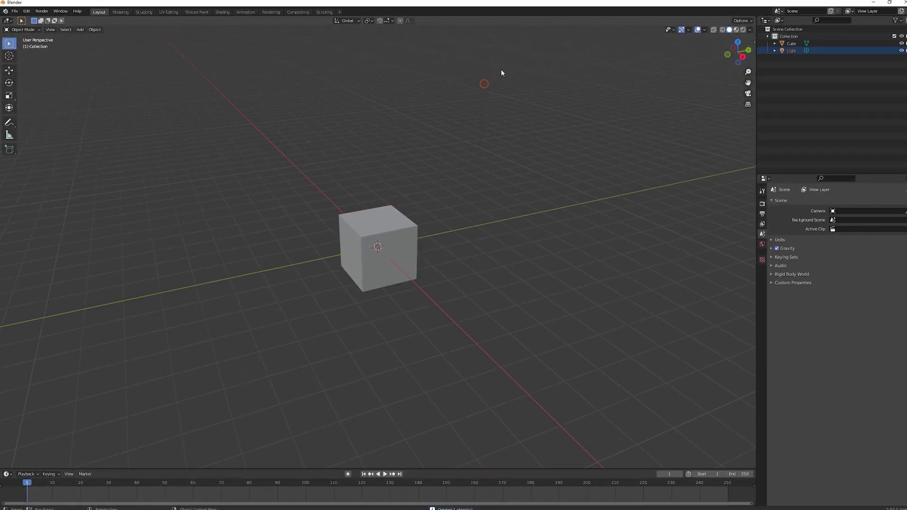
pyautogui.press('Delete')
# Display the CinePack add-on controls in the 3D viewport and choose the Chaotic category.
pyautogui.press('n')
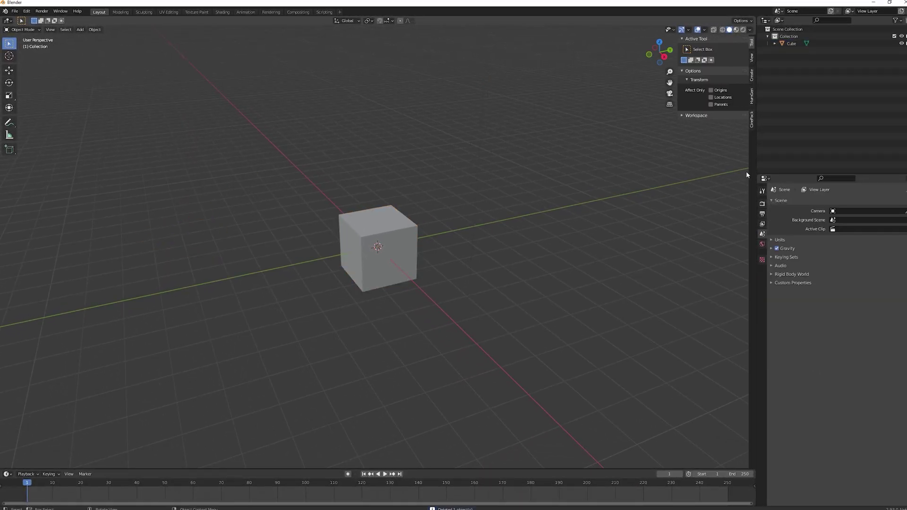
pyautogui.click(752, 120)
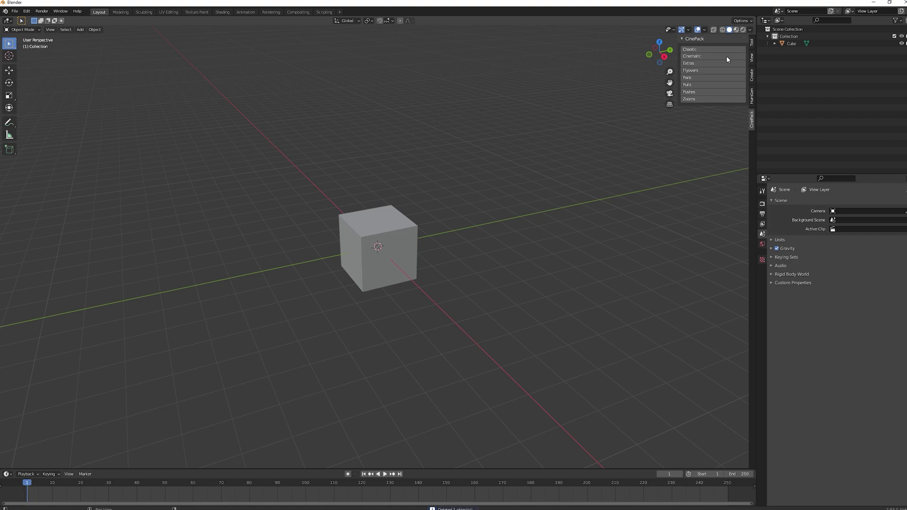
pyautogui.click(711, 50)
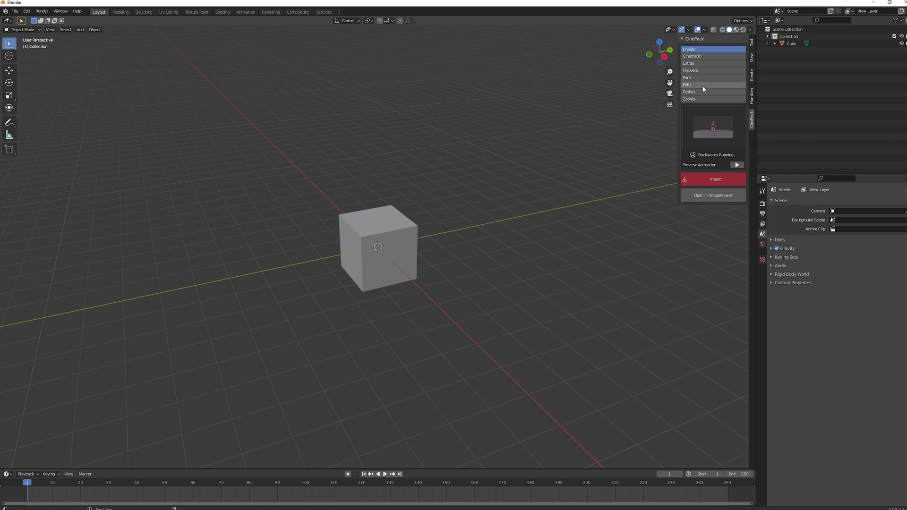
# Browse the available camera moves in the Cinematic, Flyovers, Pushes and Zooms categories.
pyautogui.click(704, 56)
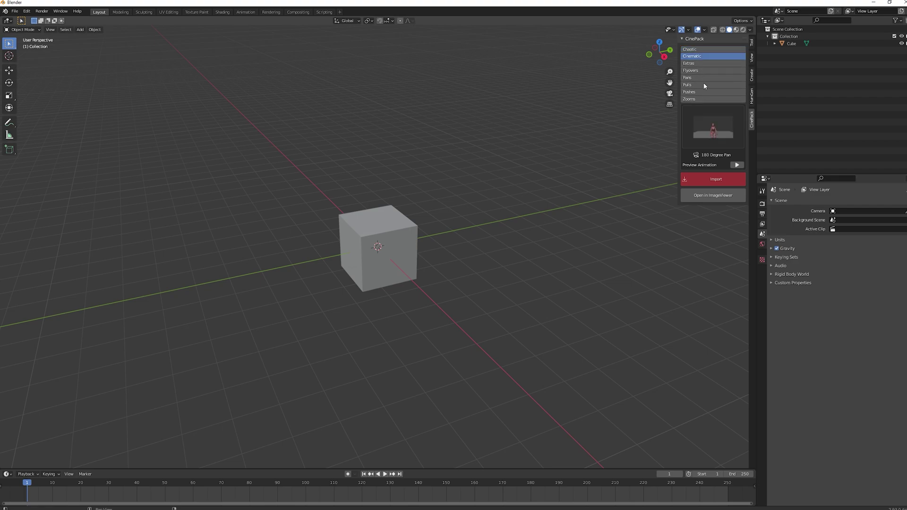
pyautogui.click(708, 127)
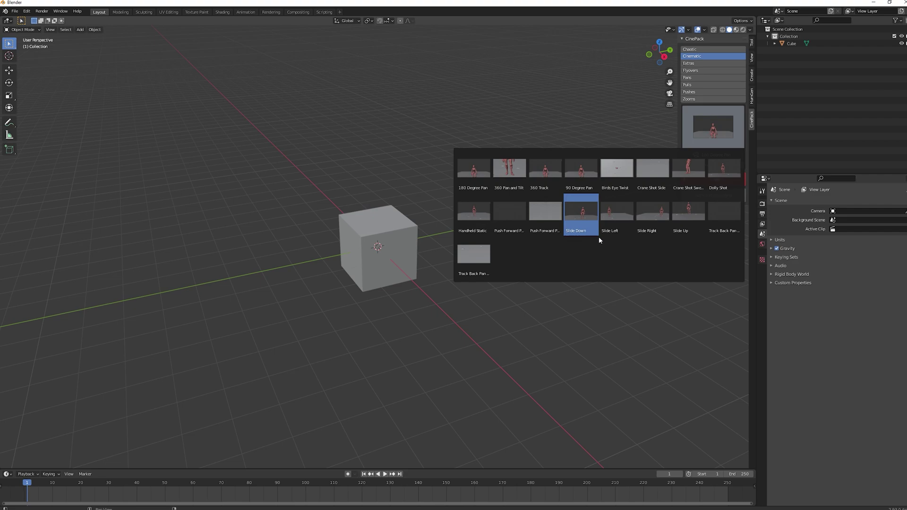
pyautogui.click(704, 70)
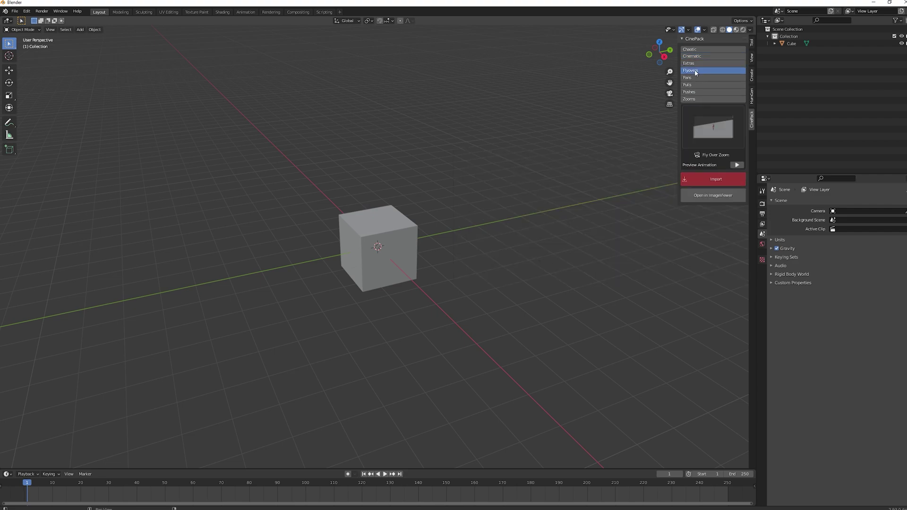
pyautogui.click(700, 130)
pyautogui.click(615, 168)
pyautogui.click(704, 92)
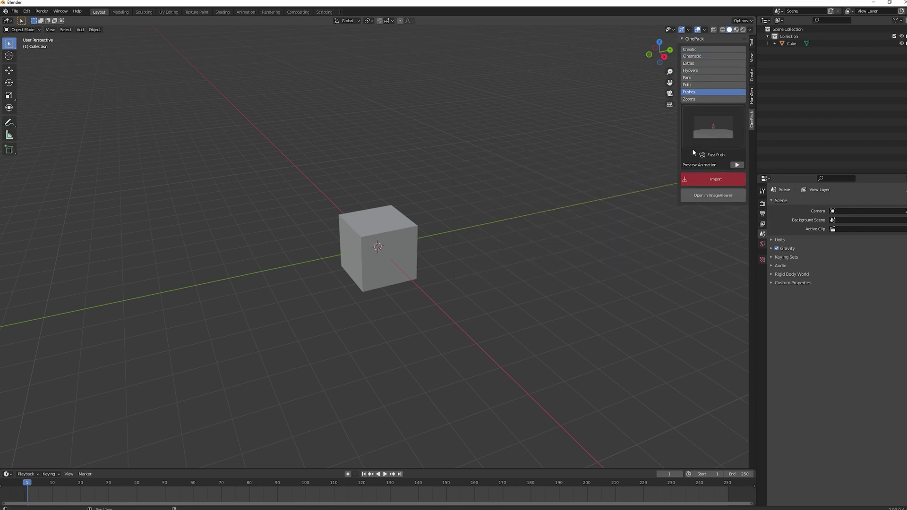
pyautogui.click(693, 140)
pyautogui.click(653, 169)
pyautogui.click(704, 99)
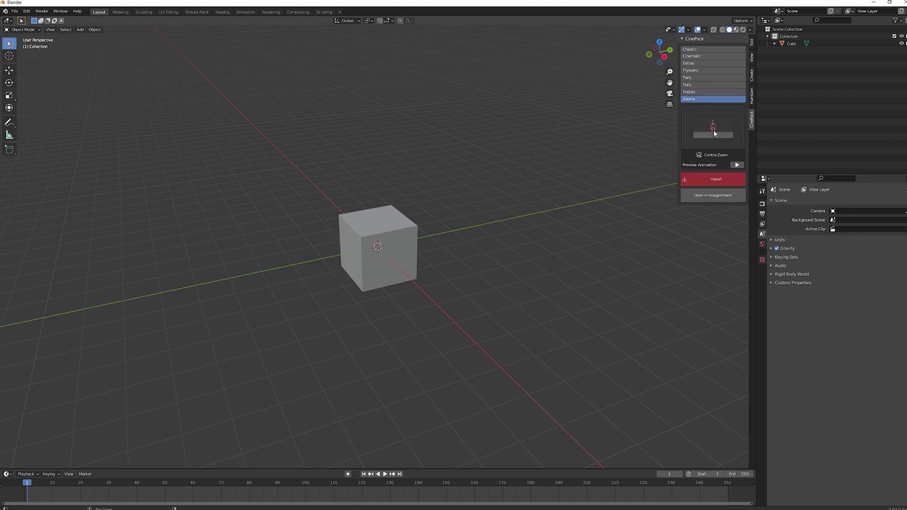
pyautogui.click(713, 135)
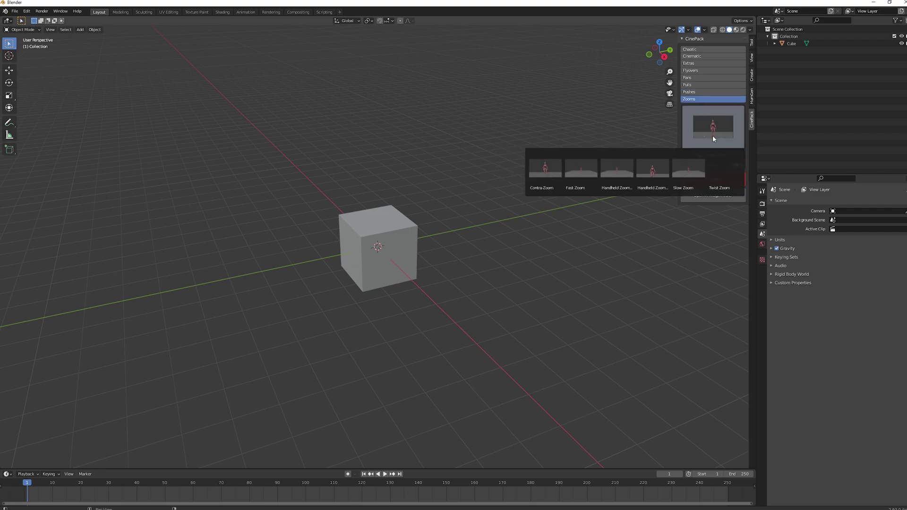
# Look through the camera moves of all CinePack categories together, from Chaotic to Zooms.
pyautogui.click(702, 50)
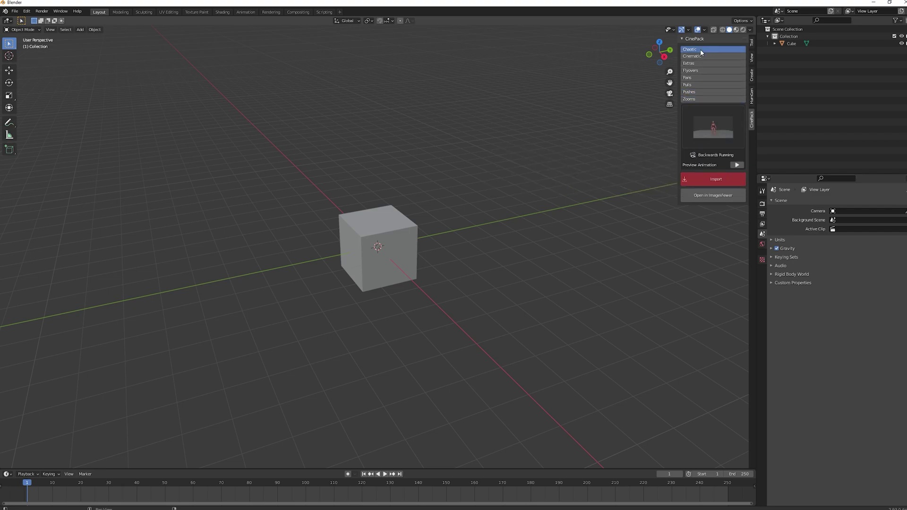
pyautogui.moveTo(704, 52); pyautogui.dragTo(706, 99)
pyautogui.click(707, 130)
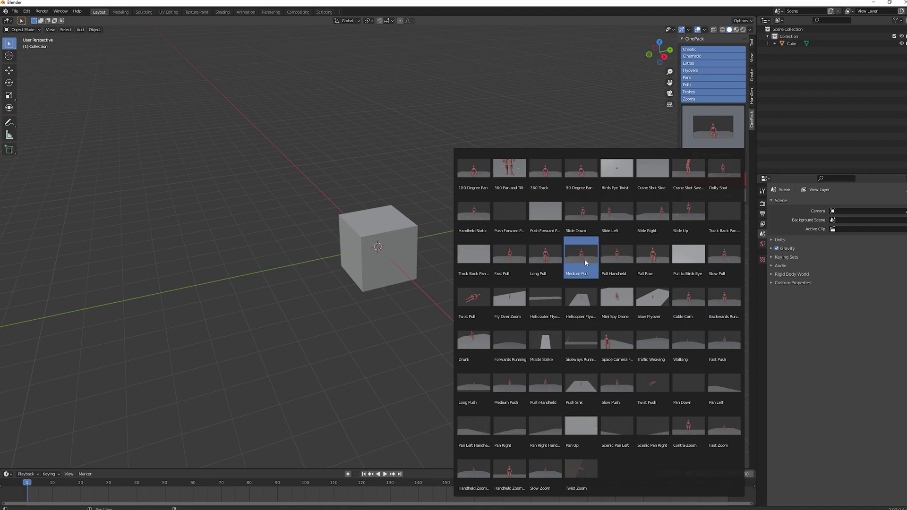
pyautogui.click(608, 97)
# Choose the Crane Shot Sweep camera move from the Cinematic category.
pyautogui.click(713, 48)
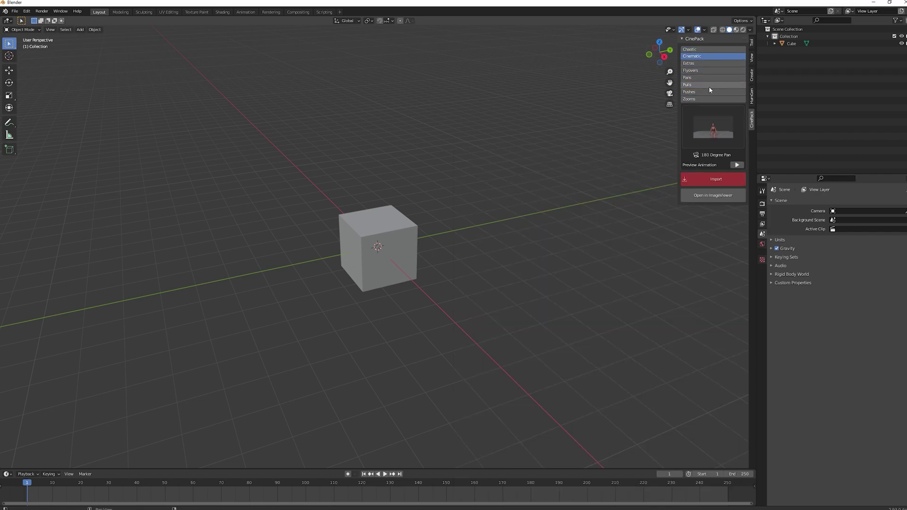
pyautogui.click(716, 133)
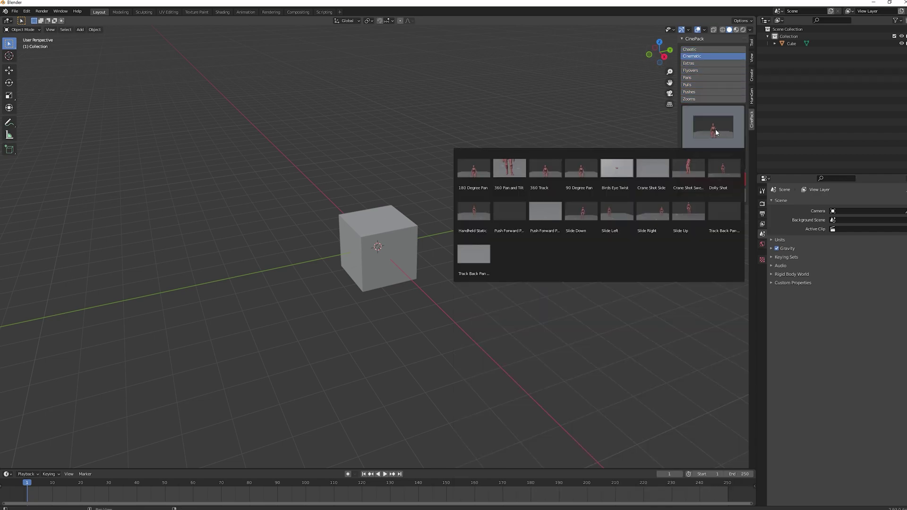
pyautogui.click(685, 172)
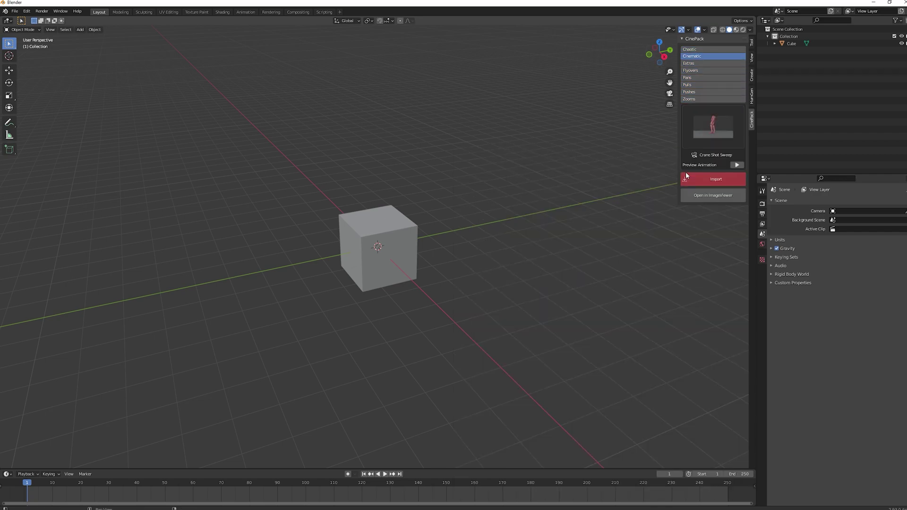
# Preview the Crane Shot Sweep animation in the add-on and in the external image viewer, and return to the scene.
pyautogui.click(737, 165)
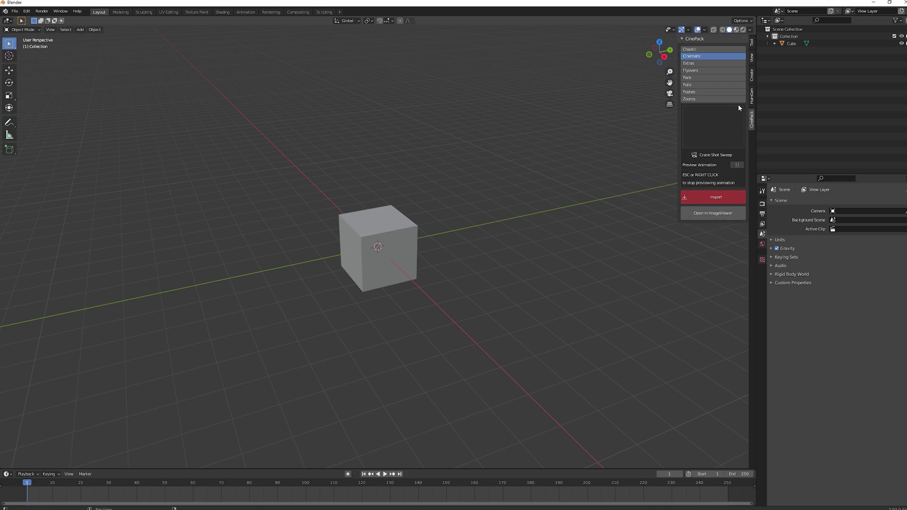
pyautogui.click(713, 216)
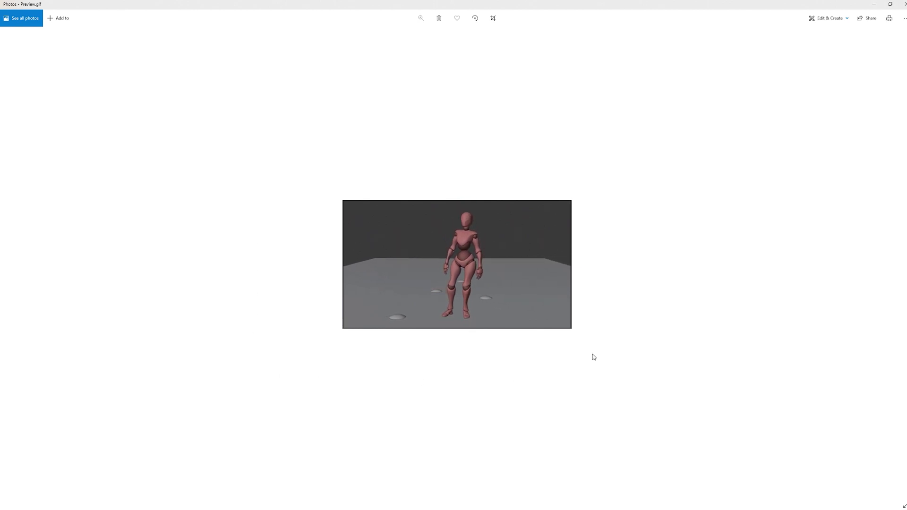
pyautogui.click(903, 3)
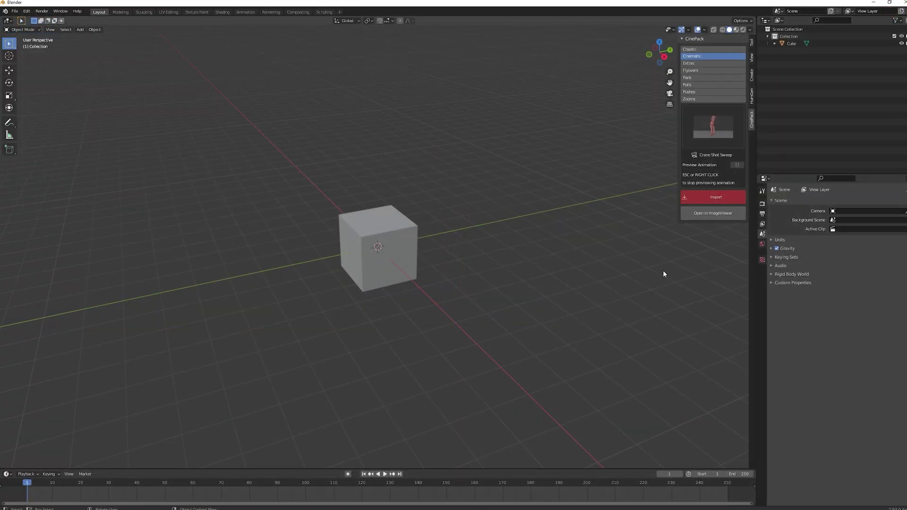
# Import the Crane Shot Sweep camera and play its animation in the viewport and through the camera.
pyautogui.click(715, 202)
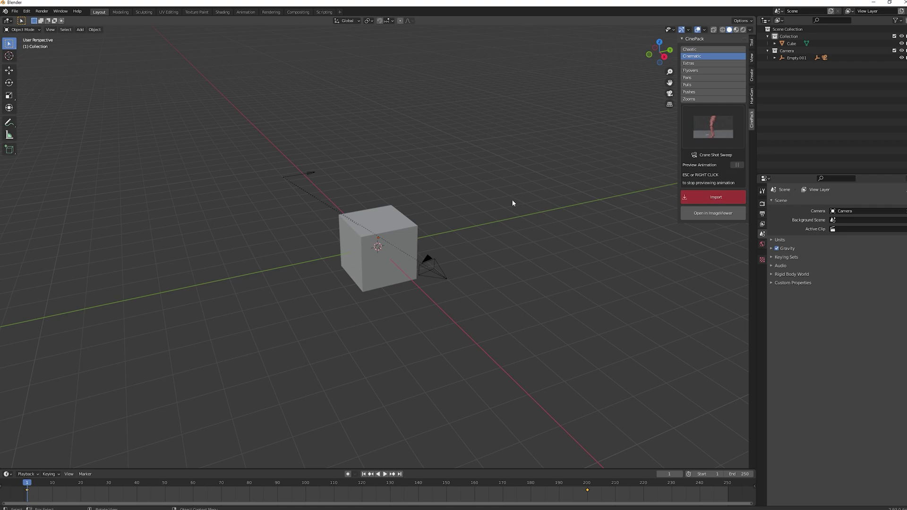
pyautogui.moveTo(417, 194); pyautogui.dragTo(452, 193, button='middle')
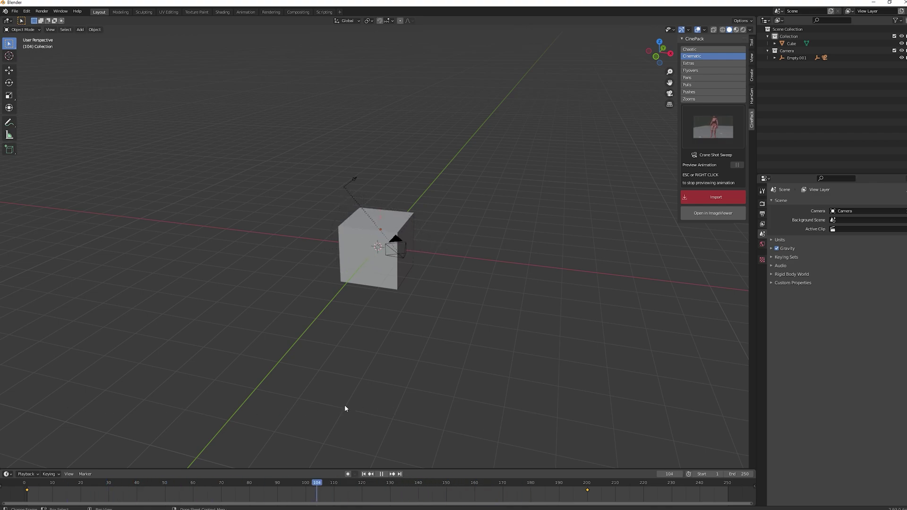
pyautogui.moveTo(53, 407); pyautogui.dragTo(27, 402)
pyautogui.press('KP_0')
pyautogui.press('space')
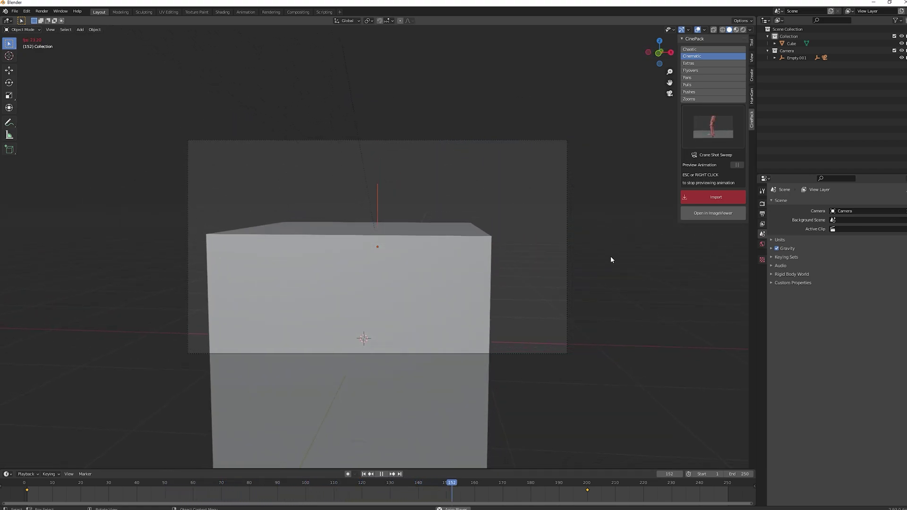
pyautogui.press('Escape')
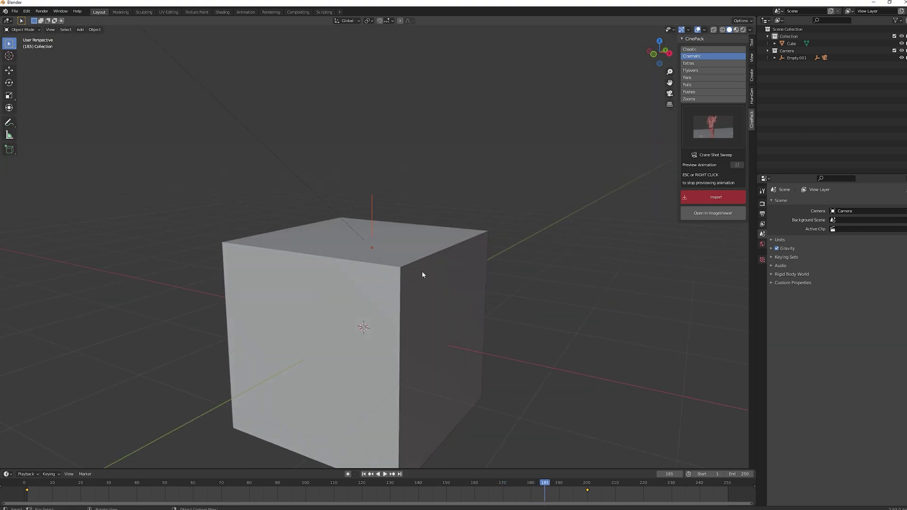
# Delete the cube and add a Monkey mesh in its place.
pyautogui.click(428, 275)
pyautogui.press('Delete')
pyautogui.hotkey('shift', 'a')
pyautogui.moveTo(432, 276)
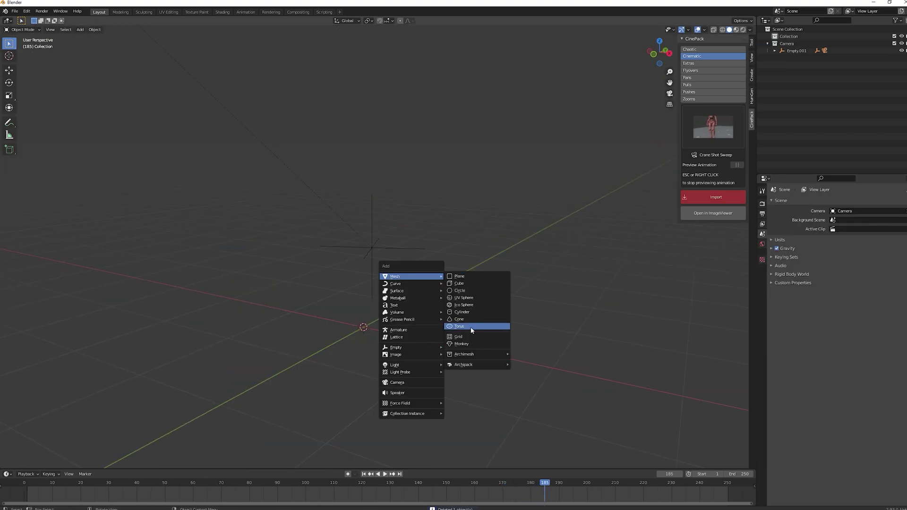
pyautogui.click(470, 346)
# Rotate the monkey head about -31.5° around the X axis.
pyautogui.press('r')
pyautogui.press('x')
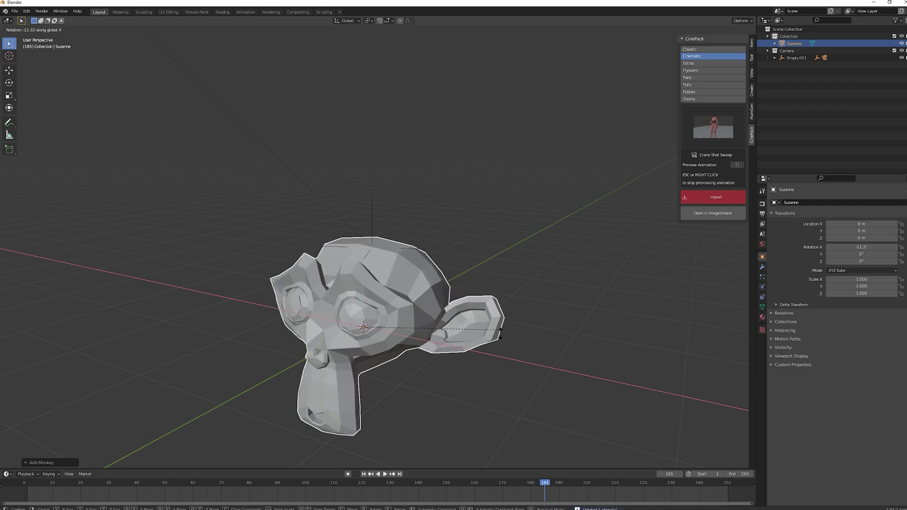
pyautogui.click(498, 380)
# Raise the monkey head about 0.69 m along Z and scale it to about 0.72.
pyautogui.press('g')
pyautogui.press('z')
pyautogui.click(499, 312)
pyautogui.press('s')
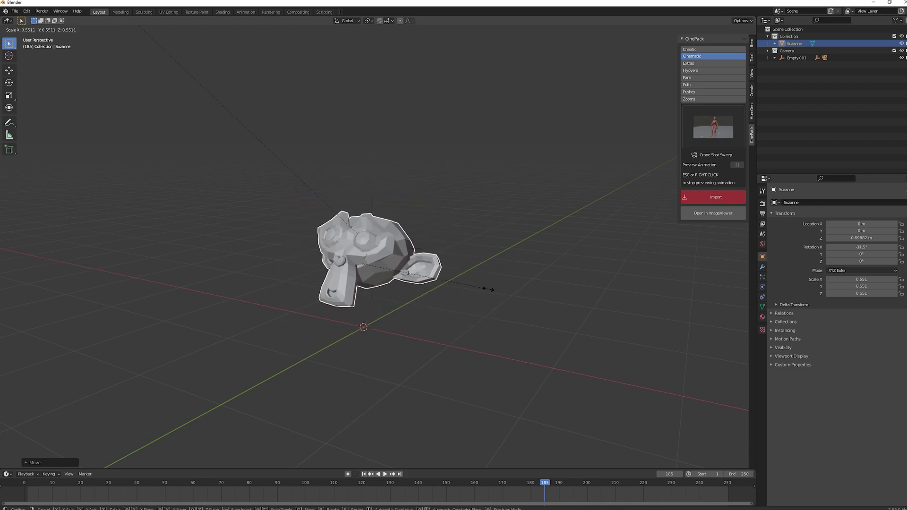
pyautogui.click(527, 297)
# Delete the imported Crane Shot Sweep camera and its empties from the scene.
pyautogui.moveTo(527, 296)
pyautogui.mouseDown(button='middle')
pyautogui.moveTo(494, 305)
pyautogui.moveTo(517, 295)
pyautogui.mouseUp(button='middle')
pyautogui.scroll(-5, 517, 295)
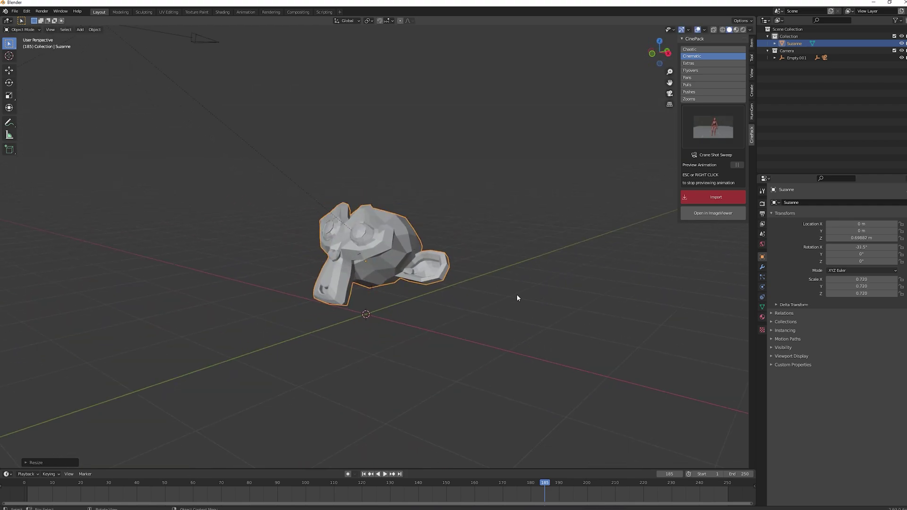
pyautogui.moveTo(264, 236); pyautogui.dragTo(308, 126)
pyautogui.press('Delete')
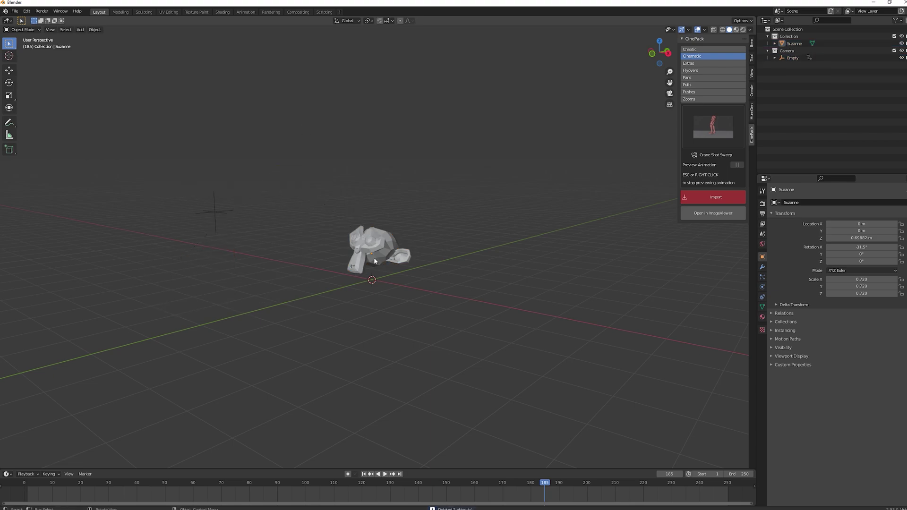
pyautogui.moveTo(177, 201); pyautogui.dragTo(223, 217)
pyautogui.press('Delete')
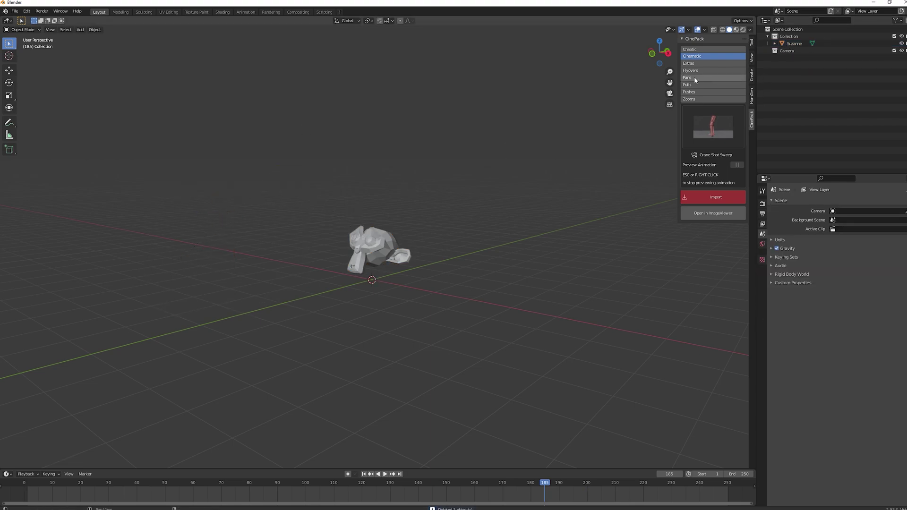
# Import the Missile Strike camera move from the Chaotic category.
pyautogui.click(698, 49)
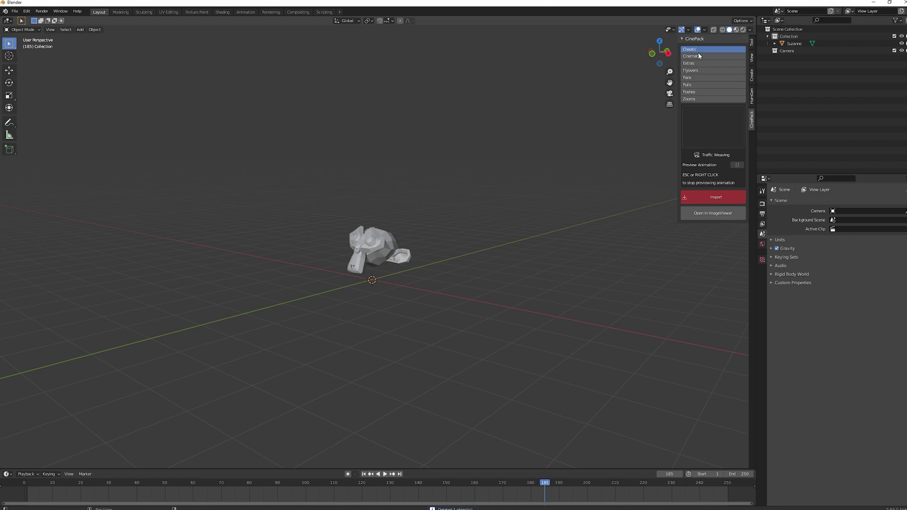
pyautogui.click(724, 135)
pyautogui.click(589, 169)
pyautogui.click(710, 197)
# Play the Missile Strike camera animation from the first frame, watching it from outside the camera.
pyautogui.scroll(-3, 474, 205)
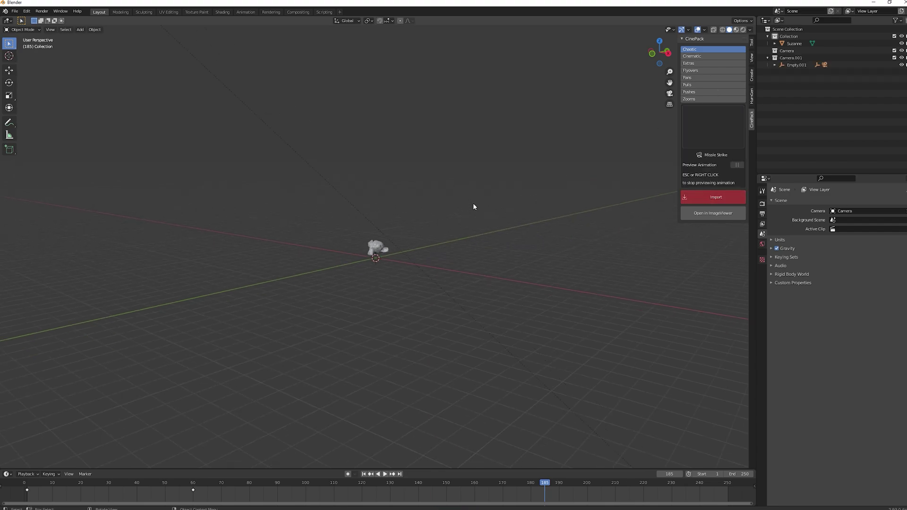
pyautogui.moveTo(474, 207); pyautogui.dragTo(431, 212, button='middle')
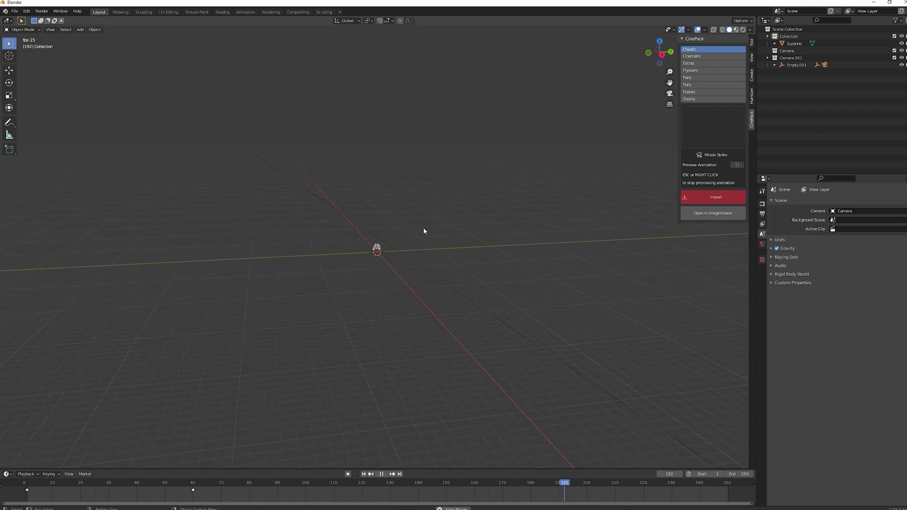
pyautogui.click(364, 474)
pyautogui.moveTo(367, 421); pyautogui.dragTo(392, 324, button='middle')
pyautogui.press('space')
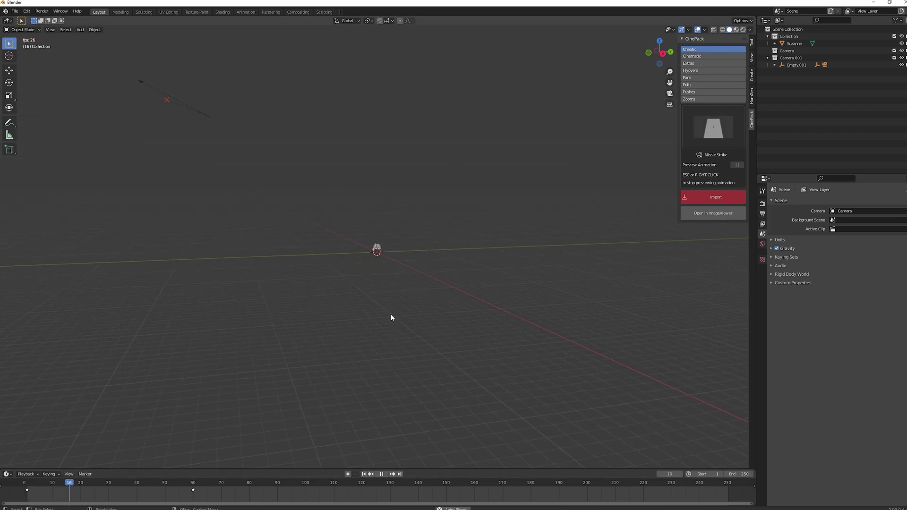
pyautogui.press('space')
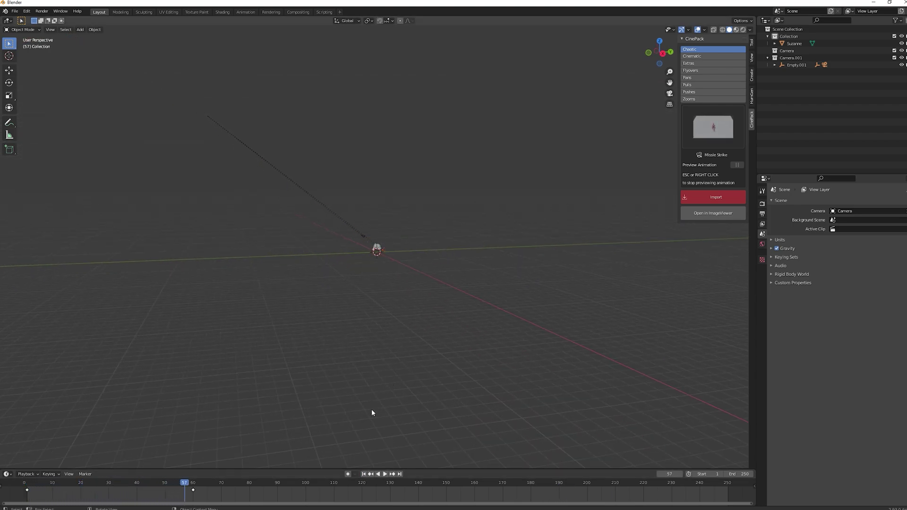
# Play the Missile Strike animation through the camera and return to the first frame.
pyautogui.click(363, 474)
pyautogui.press('KP_0')
pyautogui.press('space')
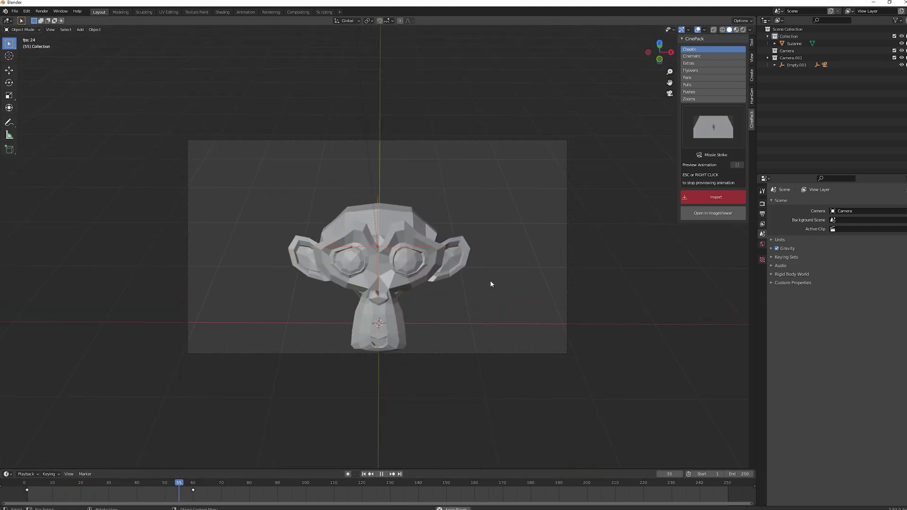
pyautogui.press('space')
pyautogui.click(363, 474)
# Leave the camera view and delete the Missile Strike camera rig.
pyautogui.press('KP_0')
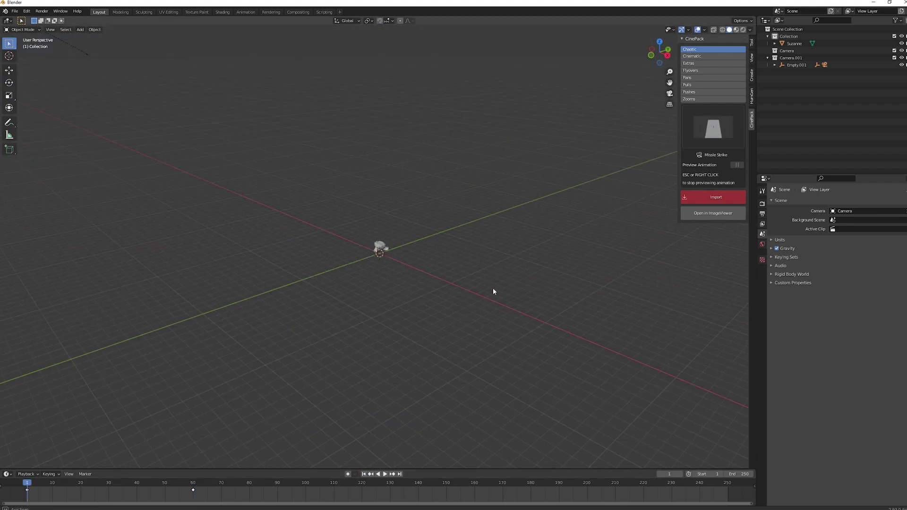
pyautogui.moveTo(492, 288); pyautogui.dragTo(305, 243, button='middle')
pyautogui.moveTo(211, 217); pyautogui.dragTo(352, 152)
pyautogui.press('Delete')
# Import the Slide Down camera move from the Cinematic category.
pyautogui.scroll(13, 443, 199)
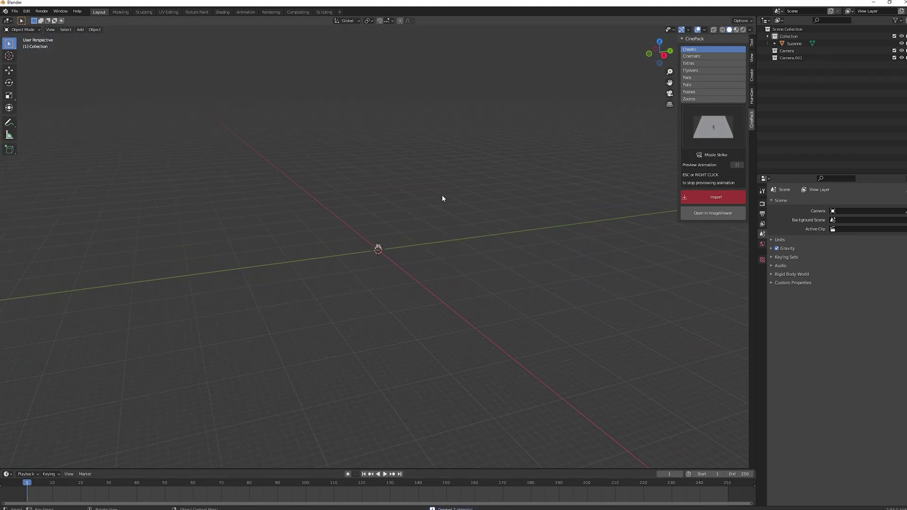
pyautogui.moveTo(450, 224); pyautogui.dragTo(500, 199, button='middle')
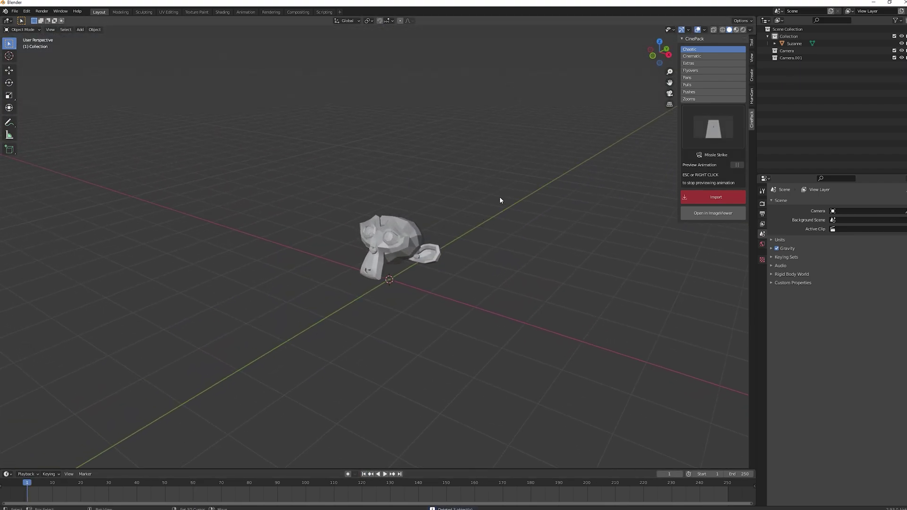
pyautogui.click(699, 56)
pyautogui.click(711, 129)
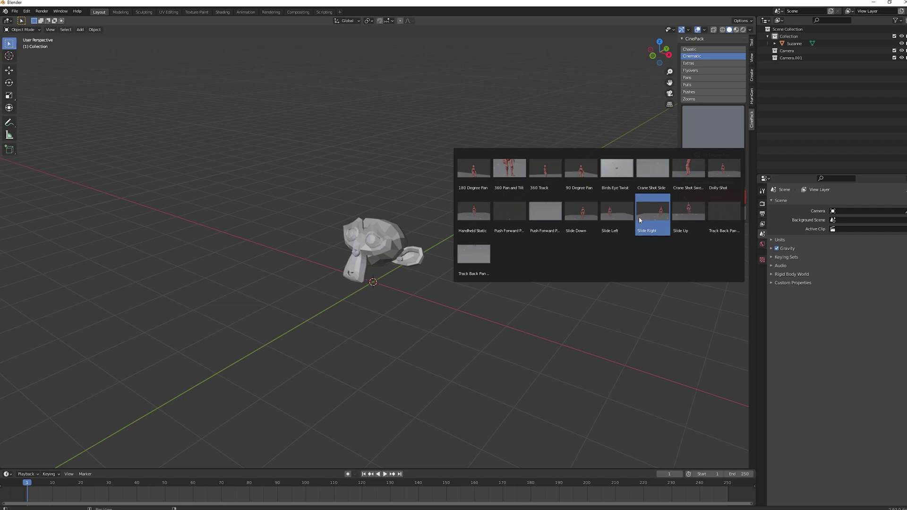
pyautogui.click(582, 213)
pyautogui.click(691, 198)
# Play the Slide Down animation through the camera.
pyautogui.press('KP_0')
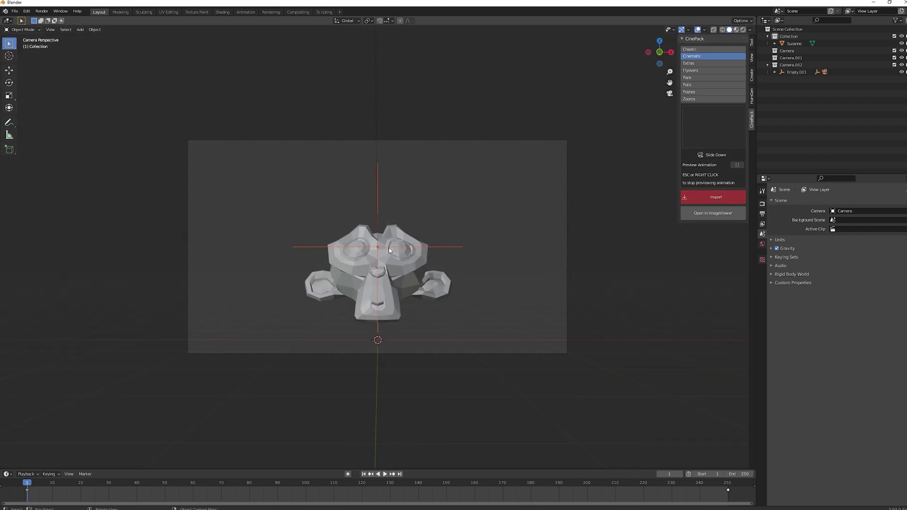
pyautogui.press('space')
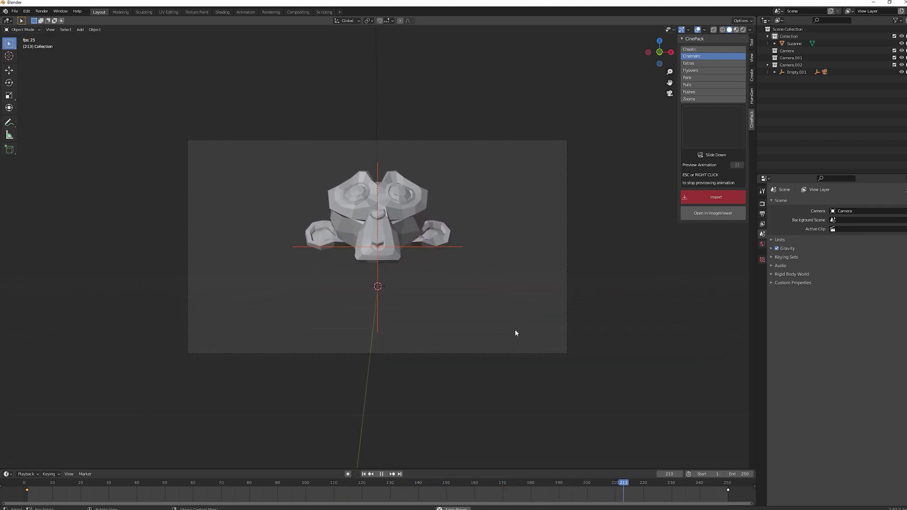
pyautogui.press('space')
# Delete the Slide Down camera rig from the scene.
pyautogui.moveTo(539, 364); pyautogui.dragTo(513, 350, button='middle')
pyautogui.scroll(-5, 330, 304)
pyautogui.moveTo(287, 299); pyautogui.dragTo(335, 191)
pyautogui.press('Delete')
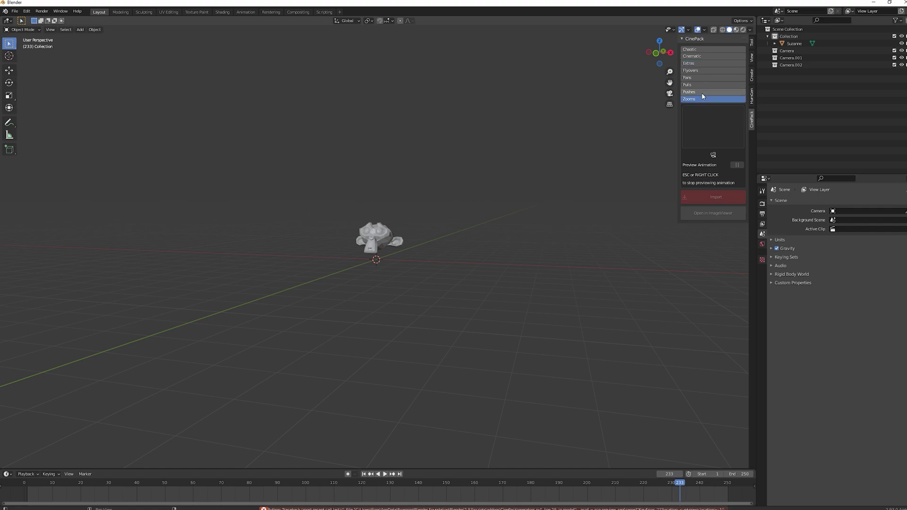
# Import the Contra-Zoom camera move from the Zooms category and look through its camera.
pyautogui.click(699, 98)
pyautogui.click(710, 127)
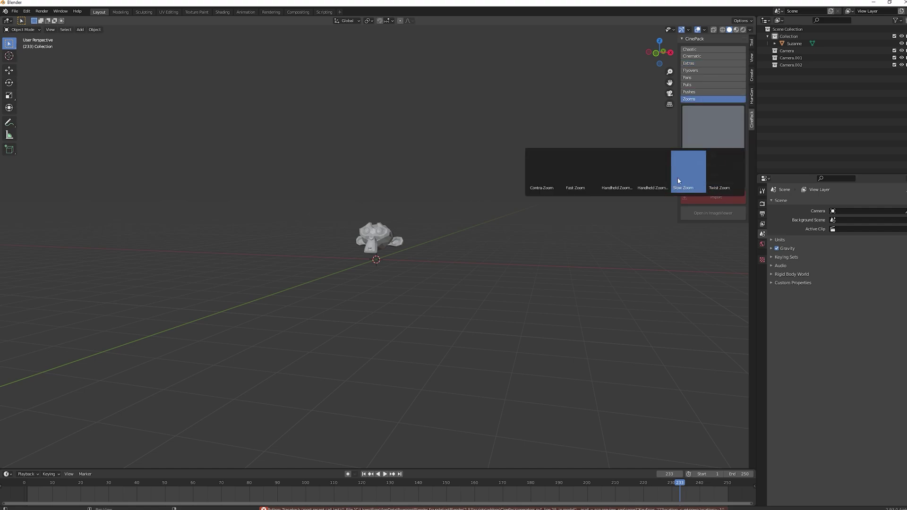
pyautogui.click(541, 174)
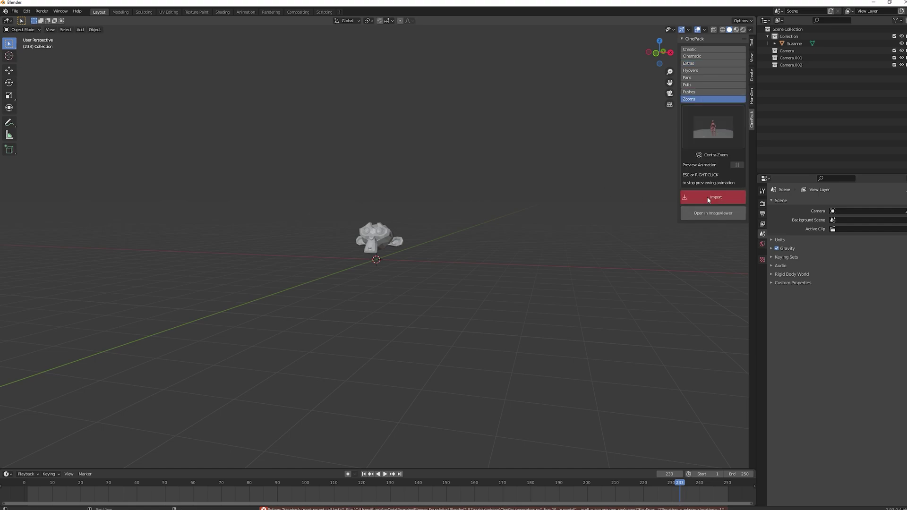
pyautogui.press('KP_0')
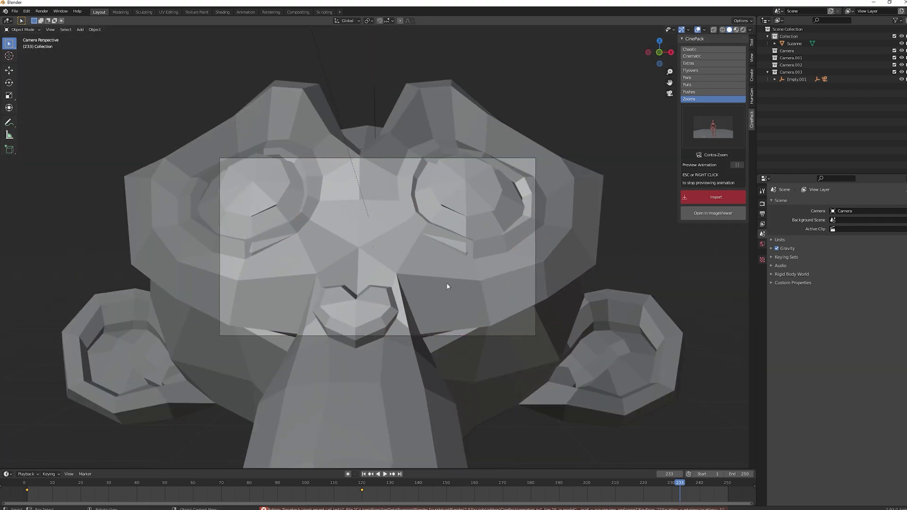
# Scale the monkey head down to about 0.241 and move it to about X 0.044 m, Z 0.933 m to centre it in the camera frame.
pyautogui.click(561, 249)
pyautogui.press('s')
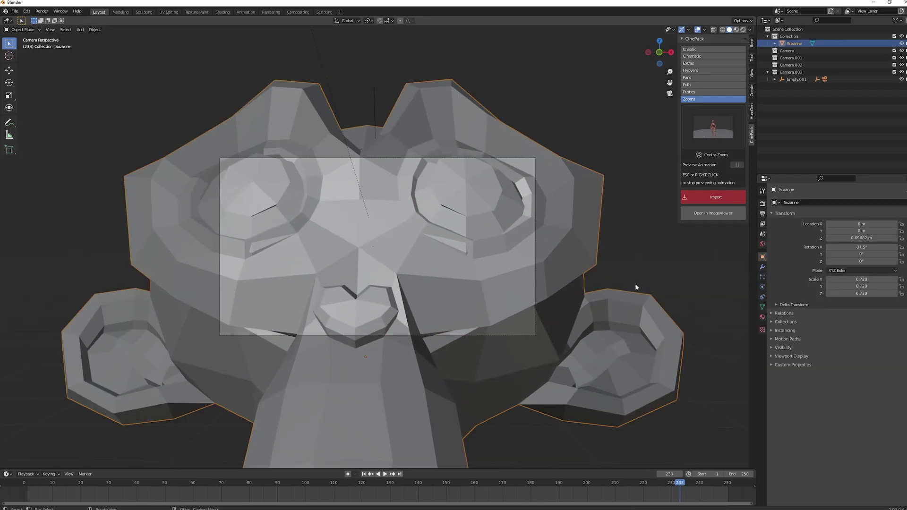
pyautogui.click(425, 272)
pyautogui.press('g')
pyautogui.press('z')
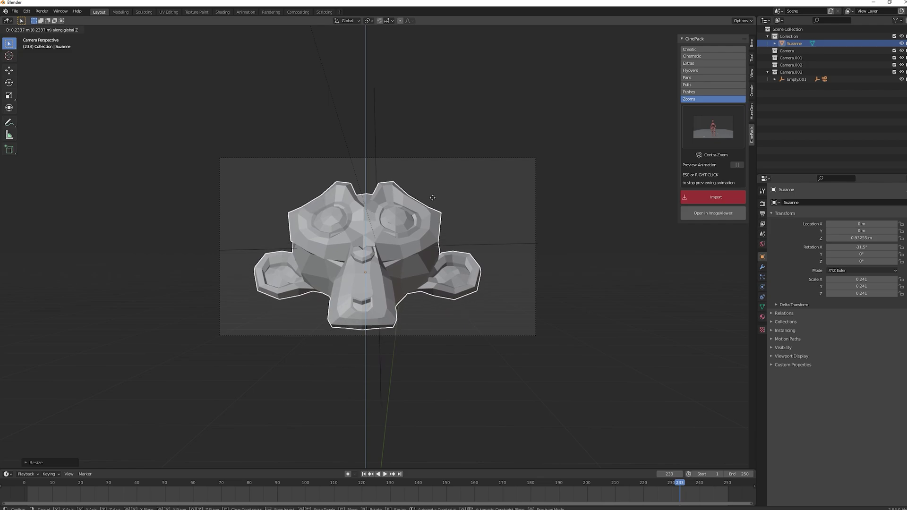
pyautogui.click(429, 195)
pyautogui.press('g')
pyautogui.press('x')
pyautogui.click(382, 348)
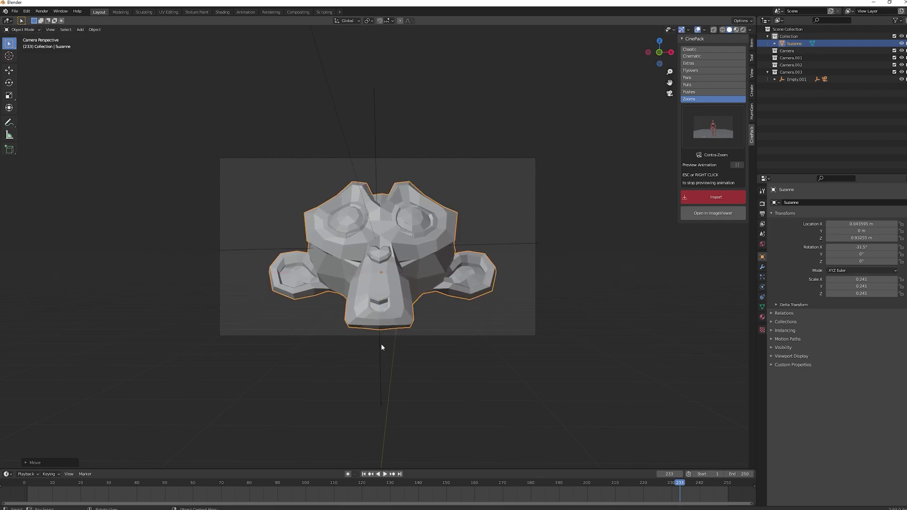
# Scale the monkey head up to about 0.737 at frame 1 and play the Contra-Zoom animation through the camera.
pyautogui.click(364, 474)
pyautogui.press('s')
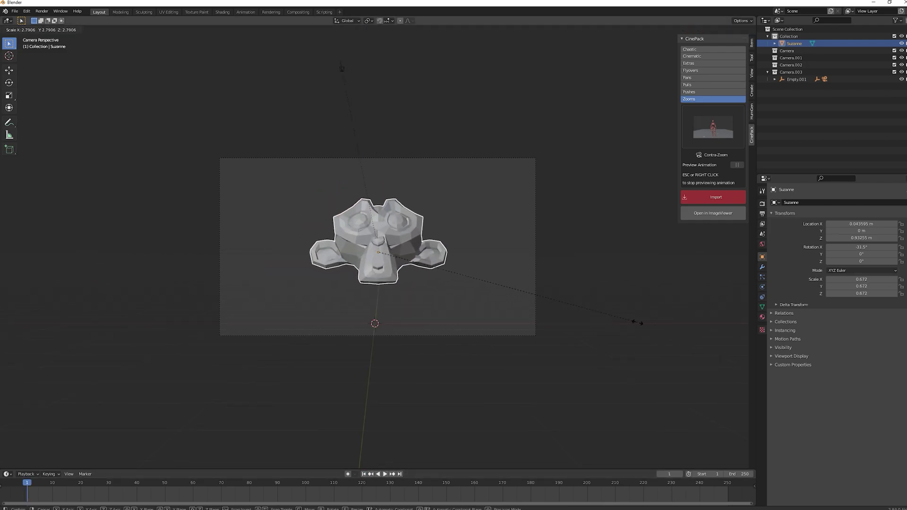
pyautogui.click(557, 320)
pyautogui.press('space')
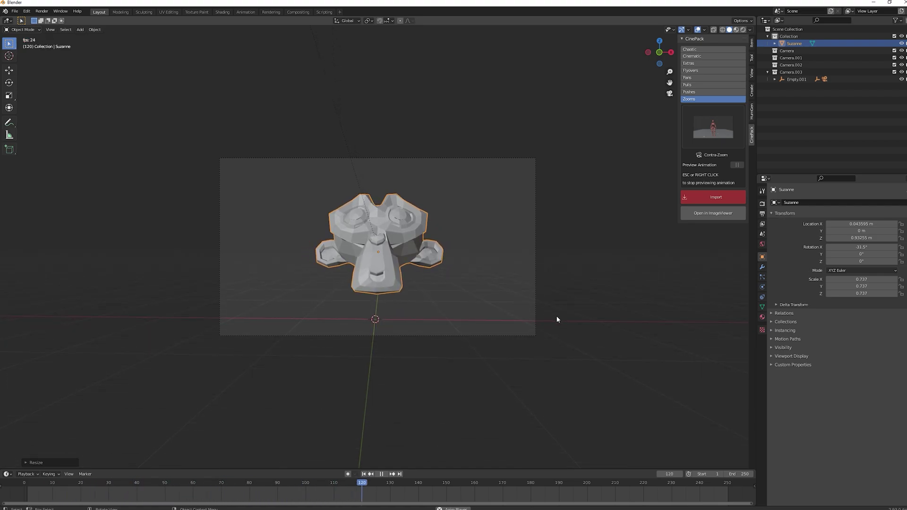
pyautogui.press('space')
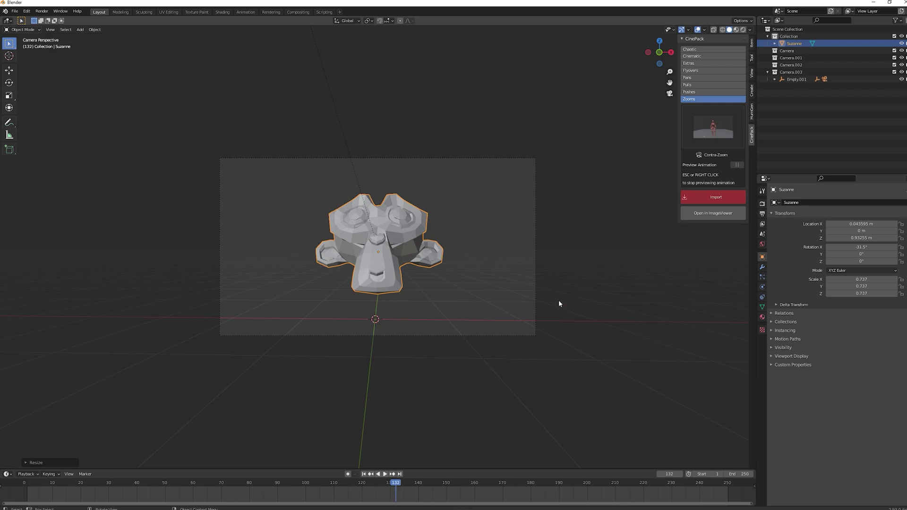
# Delete the Contra-Zoom camera rig from the scene.
pyautogui.moveTo(558, 300); pyautogui.dragTo(491, 293, button='middle')
pyautogui.scroll(-6, 453, 288)
pyautogui.moveTo(429, 285); pyautogui.dragTo(427, 304, button='middle')
pyautogui.scroll(-3, 426, 307)
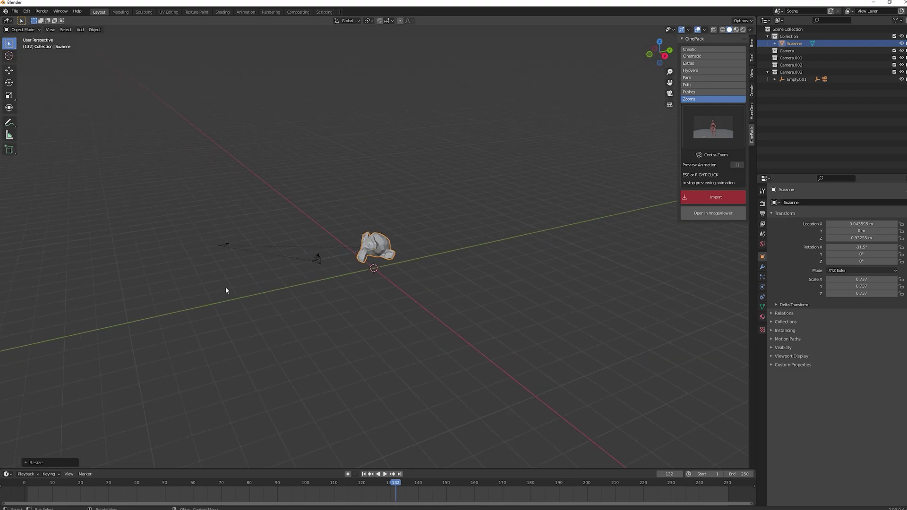
pyautogui.moveTo(144, 287); pyautogui.dragTo(326, 200)
pyautogui.press('Delete')
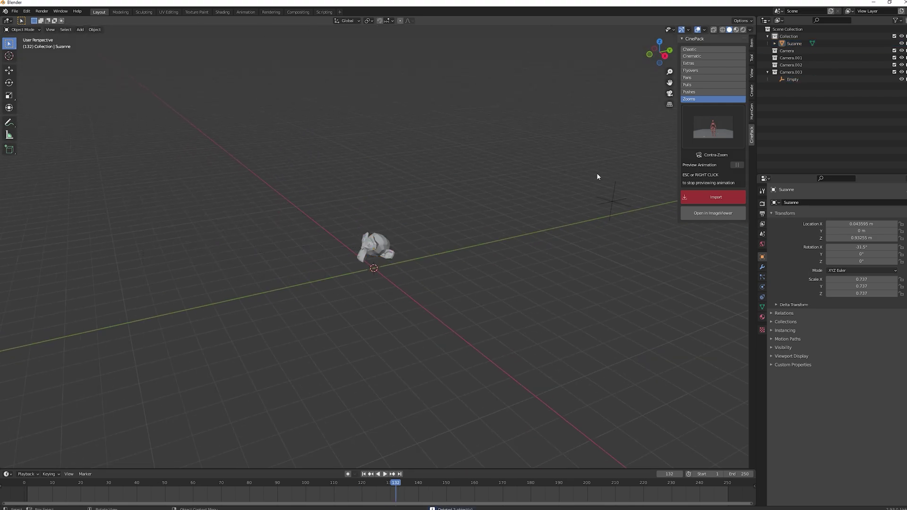
# Import the Push Forward Pan Up camera move from the Cinematic category and play it in the scene.
pyautogui.click(708, 122)
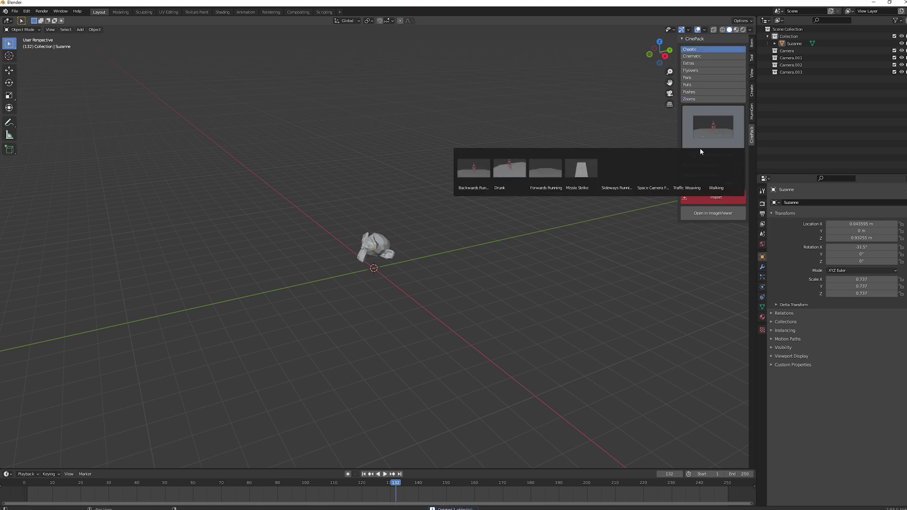
pyautogui.click(708, 56)
pyautogui.click(713, 127)
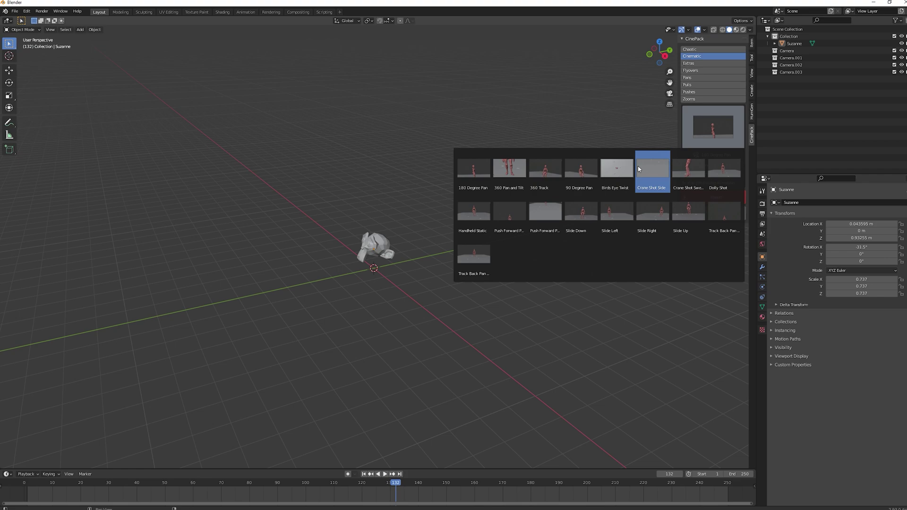
pyautogui.click(689, 171)
pyautogui.click(713, 127)
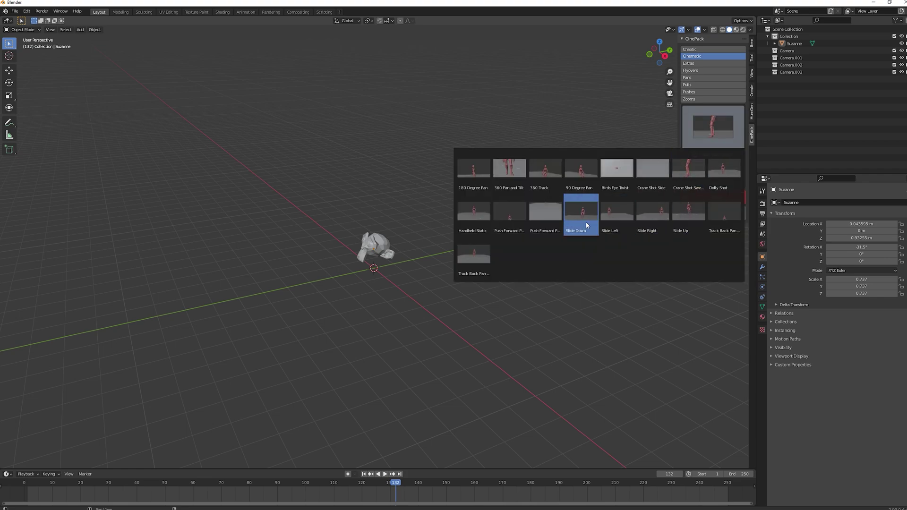
pyautogui.click(550, 220)
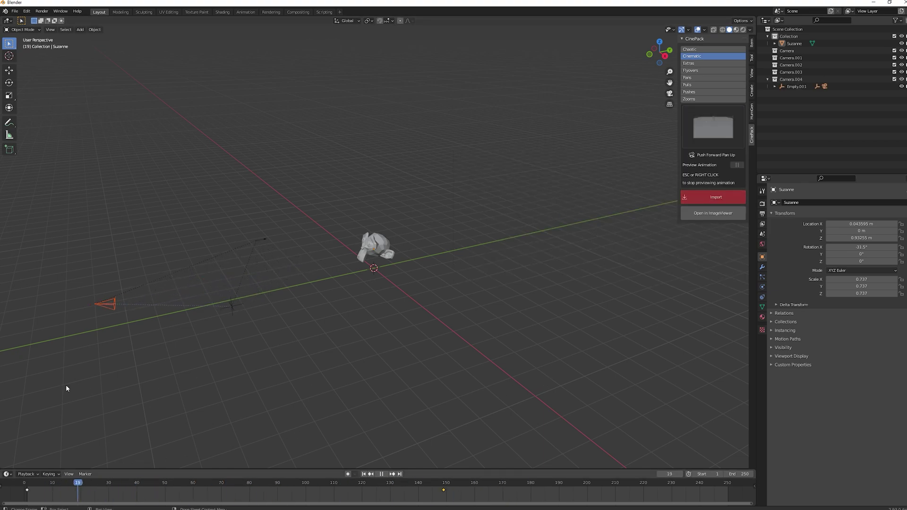
pyautogui.press('space')
# Select the arrow-shaped parent empty of the imported camera rig and move the whole rig farther from the monkey head.
pyautogui.scroll(4, 327, 319)
pyautogui.keyDown('shift'); pyautogui.moveTo(268, 307); pyautogui.dragTo(481, 278, button='middle'); pyautogui.keyUp('shift')
pyautogui.click(386, 189)
pyautogui.moveTo(436, 200); pyautogui.dragTo(361, 199, button='middle')
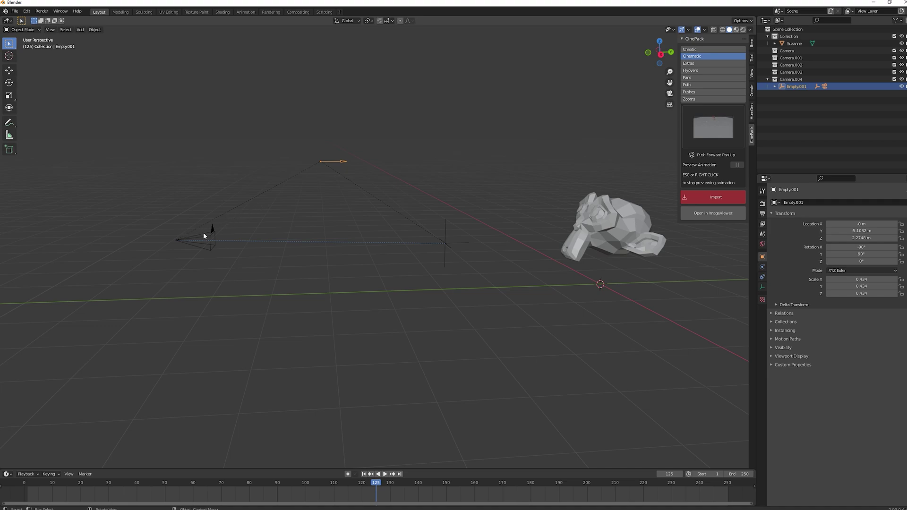
pyautogui.moveTo(428, 233); pyautogui.dragTo(458, 236, button='middle')
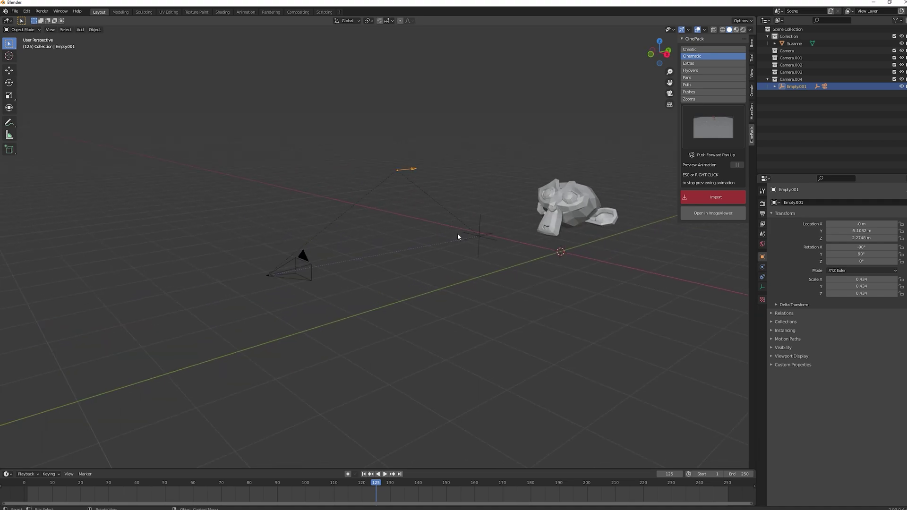
pyautogui.moveTo(429, 191); pyautogui.dragTo(413, 202, button='middle')
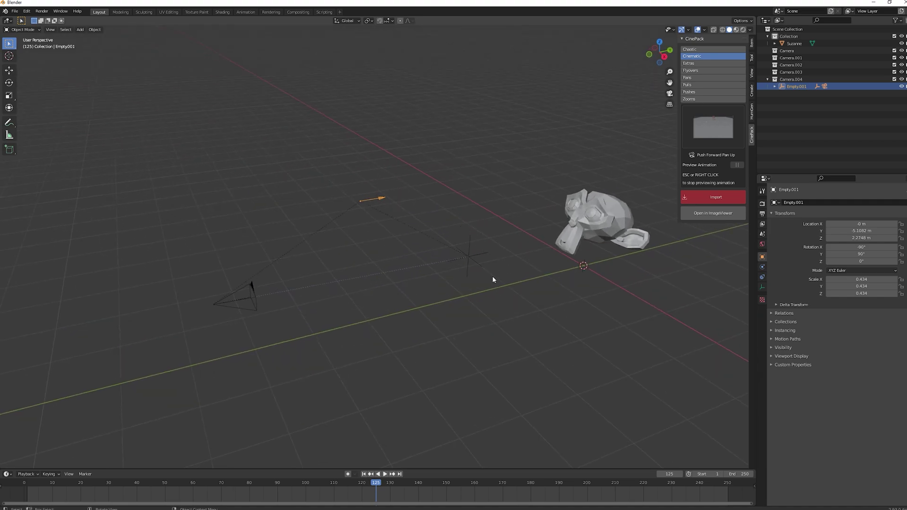
pyautogui.press('g')
pyautogui.click(330, 197)
pyautogui.moveTo(330, 197); pyautogui.dragTo(368, 202, button='middle')
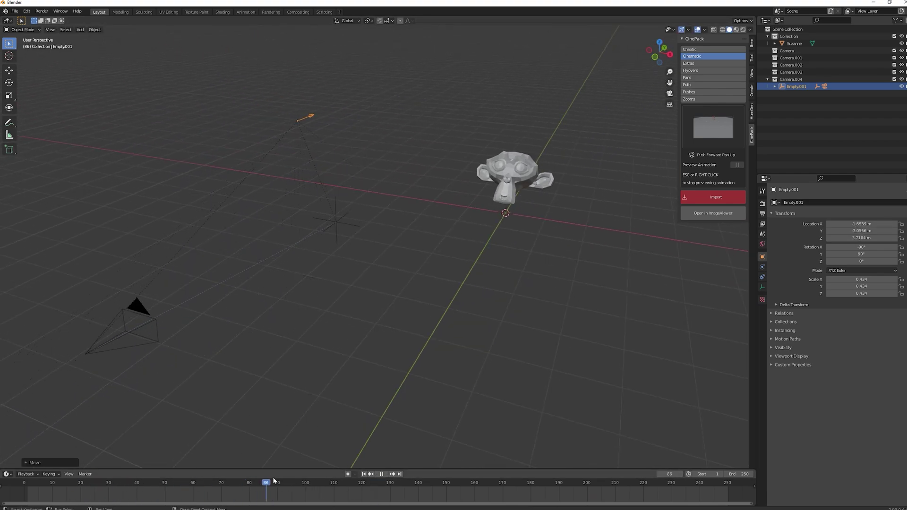
# In top view, rotate the rig's parent empty to an X rotation of about 7.99° and move it beside the monkey head.
pyautogui.scroll(-3, 411, 294)
pyautogui.press('KP_7')
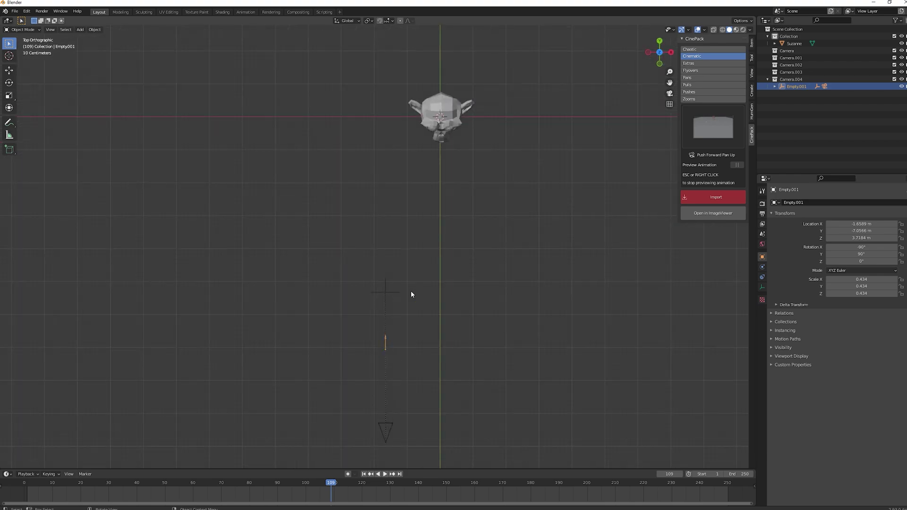
pyautogui.press('r')
pyautogui.click(482, 363)
pyautogui.press('g')
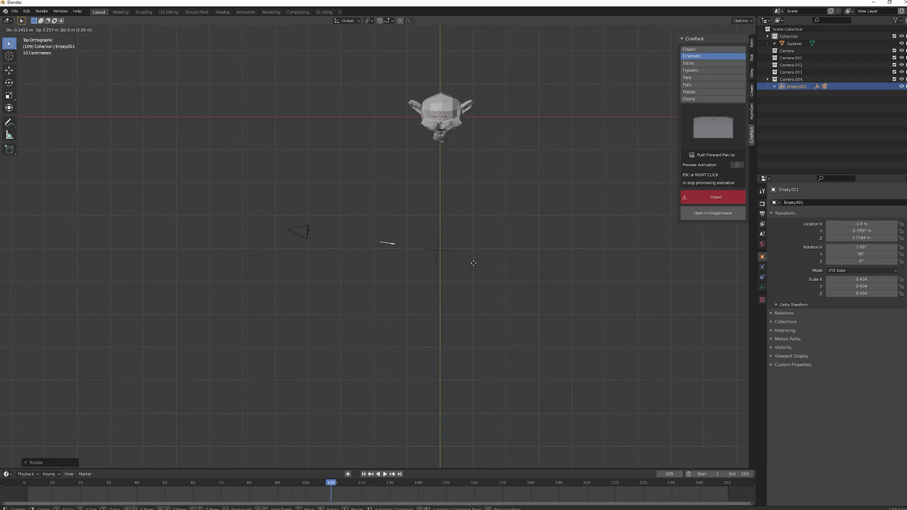
pyautogui.click(473, 136)
# Look through the camera and lower the rig along Z until the monkey head sits inside the frame.
pyautogui.press('KP_0')
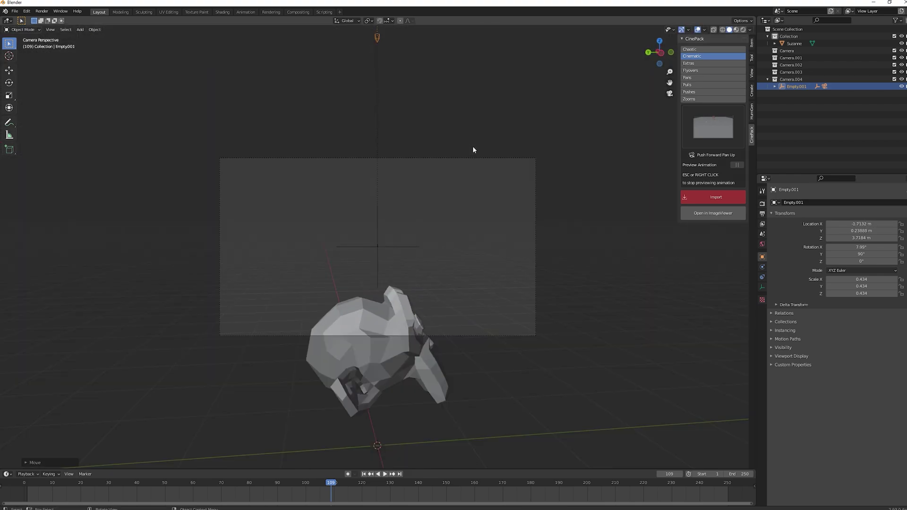
pyautogui.press('g')
pyautogui.press('z')
pyautogui.click(471, 201)
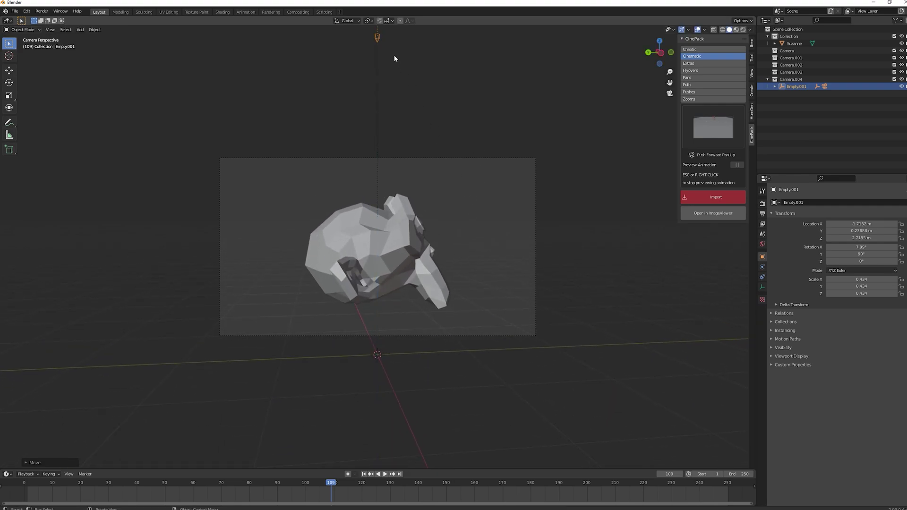
# Play the Push Forward Pan Up animation through the camera to check the rig's new placement.
pyautogui.press('space')
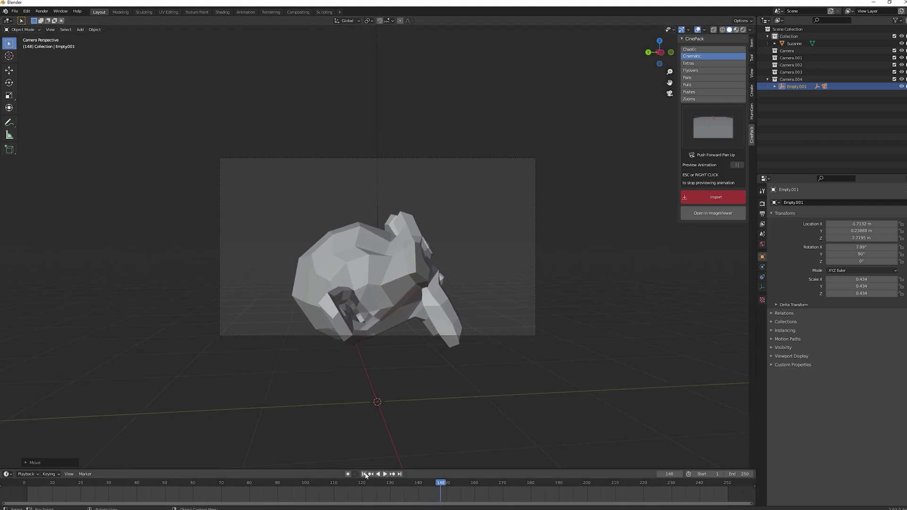
pyautogui.press('Escape')
pyautogui.press('space')
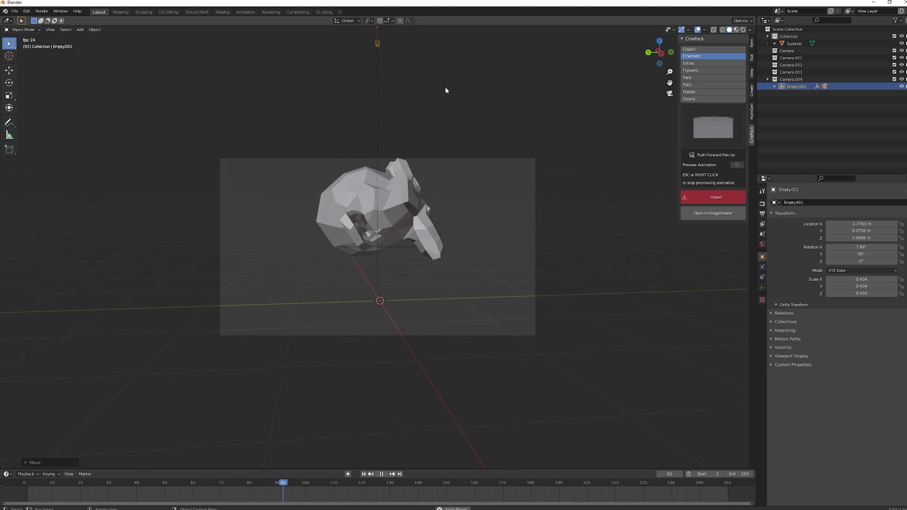
pyautogui.press('space')
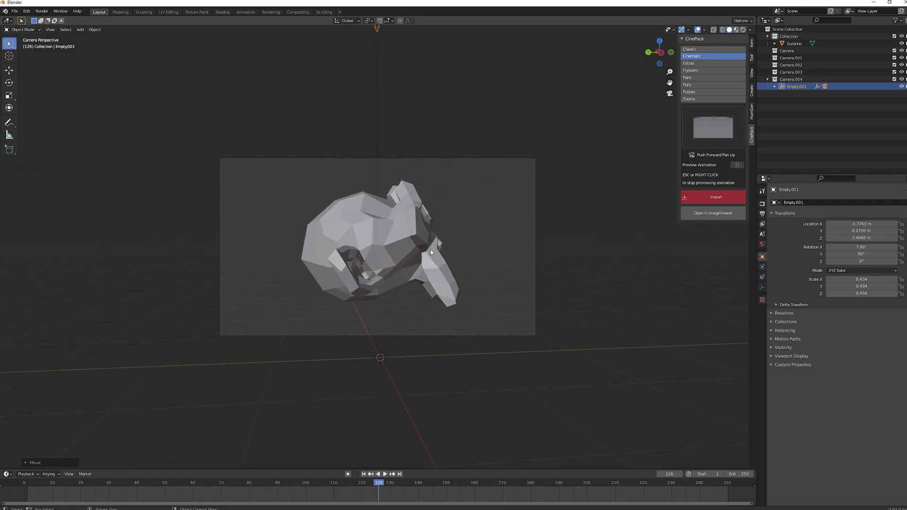
# Keyframe the parent empty's location, rotation and scale at frame 1.
pyautogui.moveTo(479, 270); pyautogui.dragTo(421, 284, button='middle')
pyautogui.scroll(-5, 449, 281)
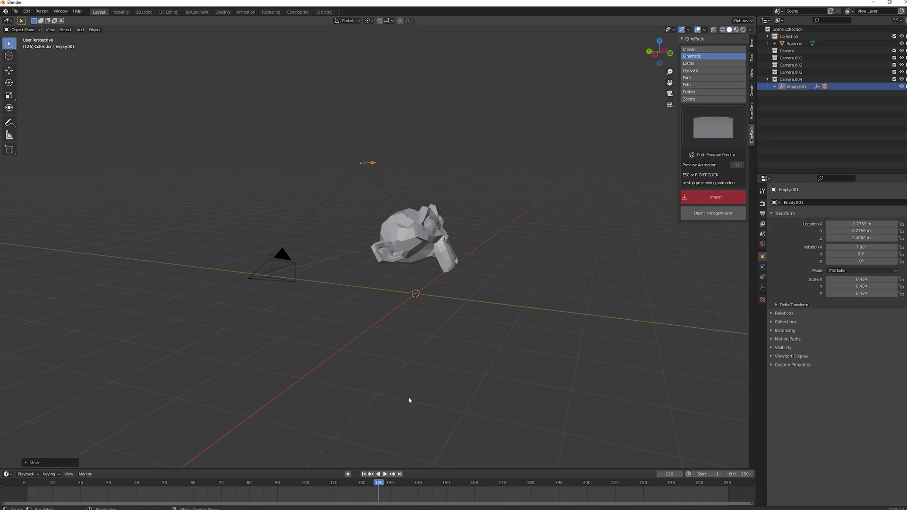
pyautogui.hotkey('shift', 'Left')
pyautogui.press('KP_0')
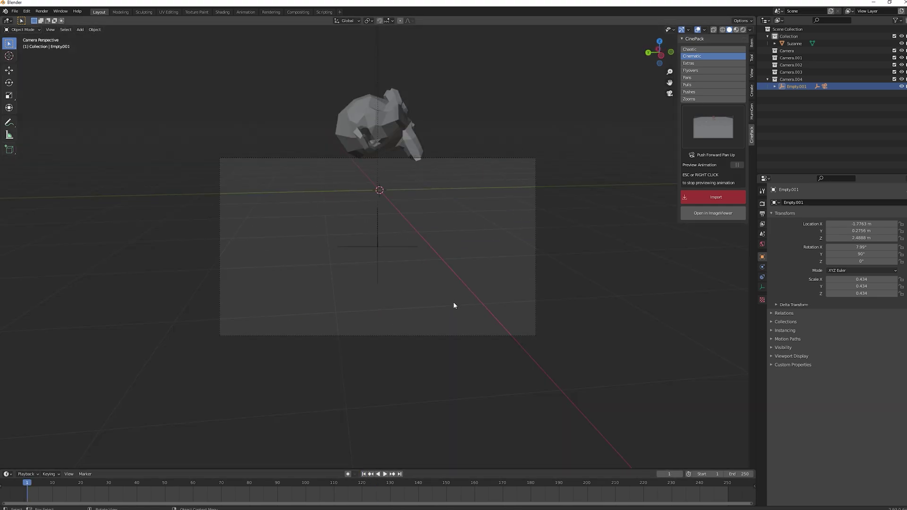
pyautogui.press('KP_0')
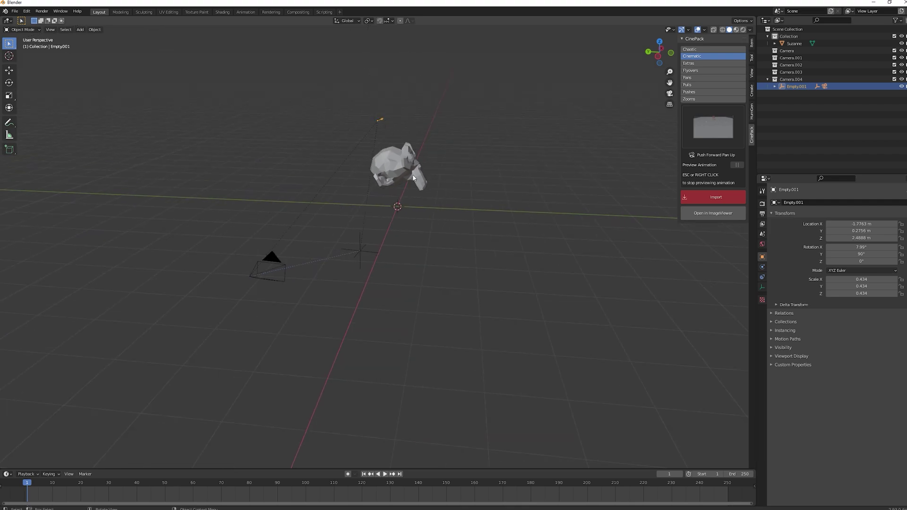
pyautogui.press('i')
pyautogui.click(401, 208)
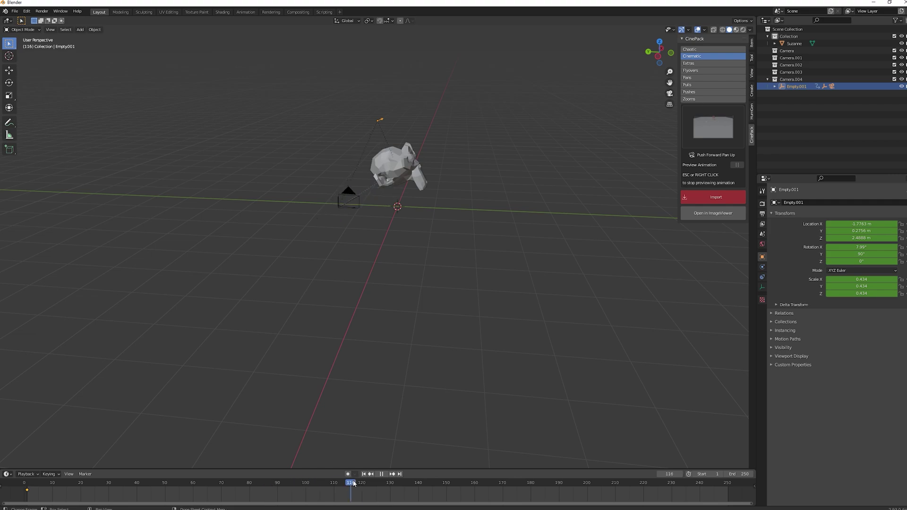
# At frame 120, rotate the parent empty about Z and move it to frame the monkey's face, with its transform keyframed there.
pyautogui.press('space')
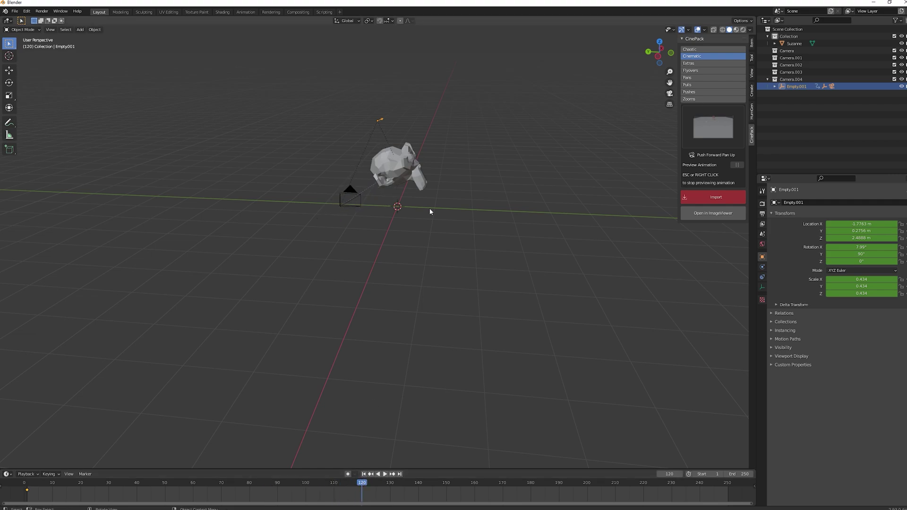
pyautogui.press('KP_0')
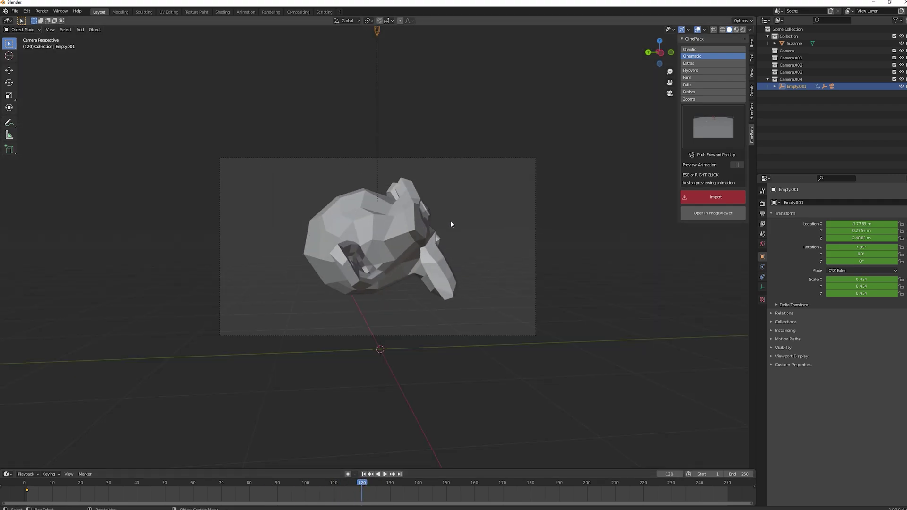
pyautogui.press('r')
pyautogui.press('z')
pyautogui.click(334, 262)
pyautogui.press('g')
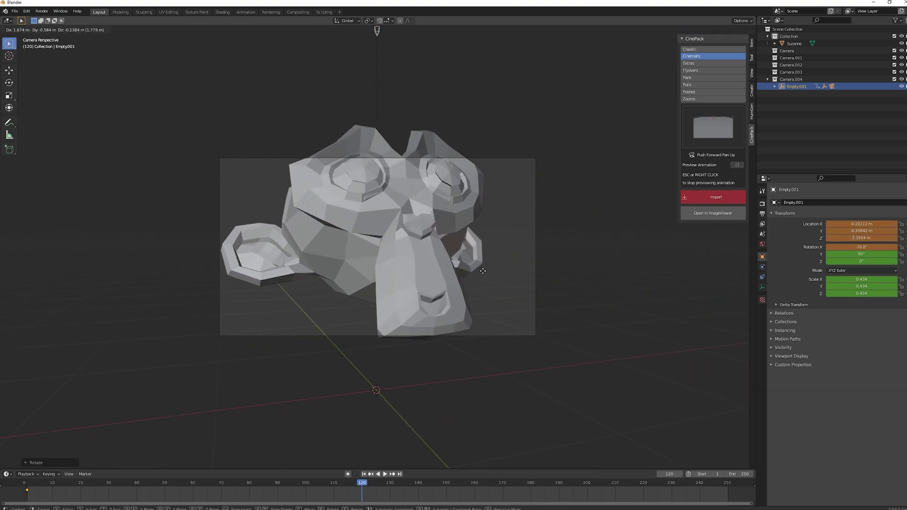
pyautogui.click(474, 259)
pyautogui.press('i')
pyautogui.click(474, 258)
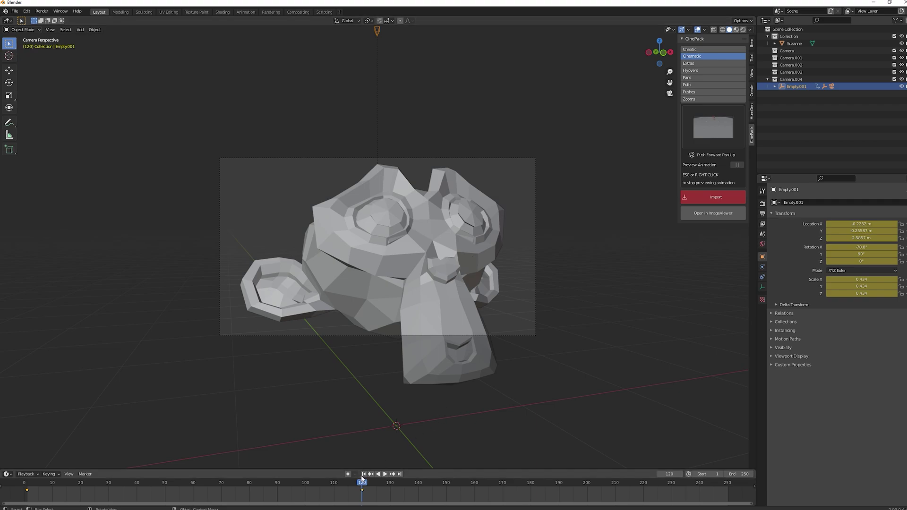
# Play the combined rig and camera animation from frame 1 through the camera.
pyautogui.hotkey('shift', 'Left')
pyautogui.press('space')
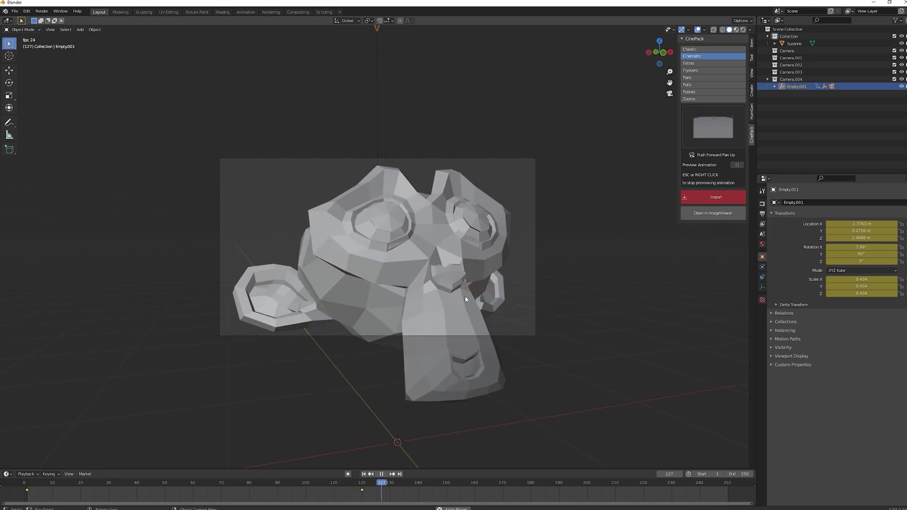
pyautogui.press('space')
# Delete the Push Forward Pan Up camera together with its parent and target empties.
pyautogui.press('KP_0')
pyautogui.scroll(-6, 460, 281)
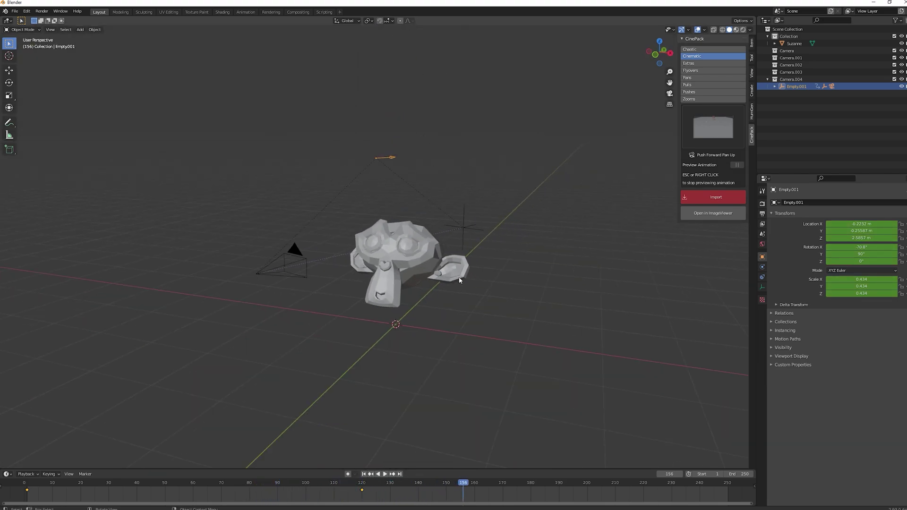
pyautogui.click(286, 259)
pyautogui.press('x')
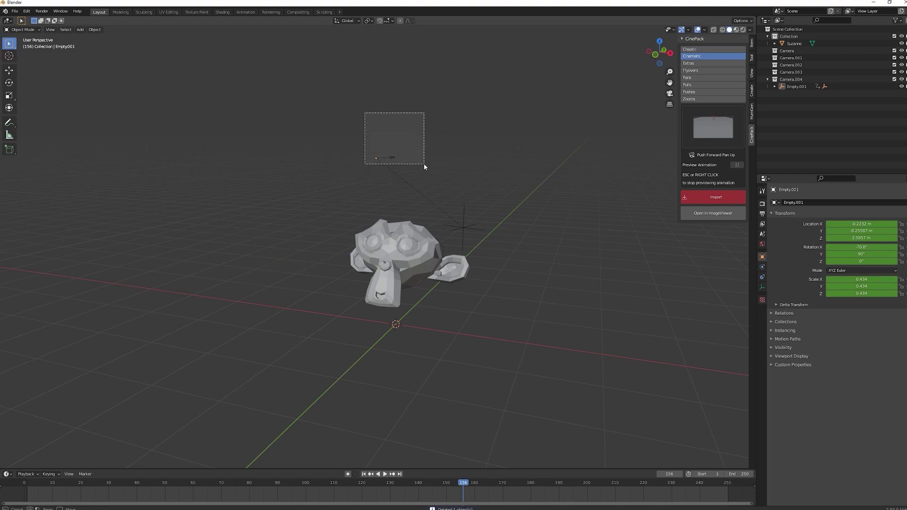
pyautogui.press('Return')
pyautogui.click(602, 215)
pyautogui.press('Delete')
# Import the Pan Right Handheld camera move from CinePack's Pans category.
pyautogui.moveTo(593, 239); pyautogui.dragTo(532, 267, button='middle')
pyautogui.click(688, 78)
pyautogui.click(701, 140)
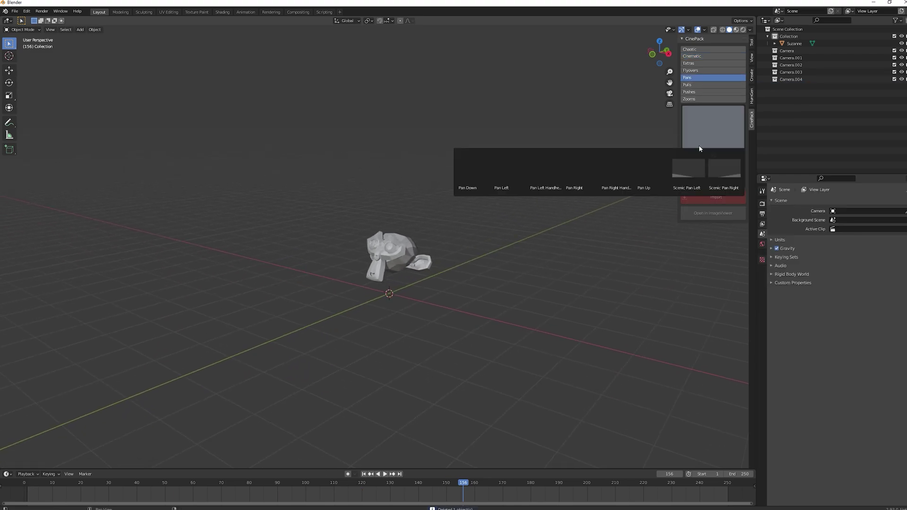
pyautogui.click(619, 171)
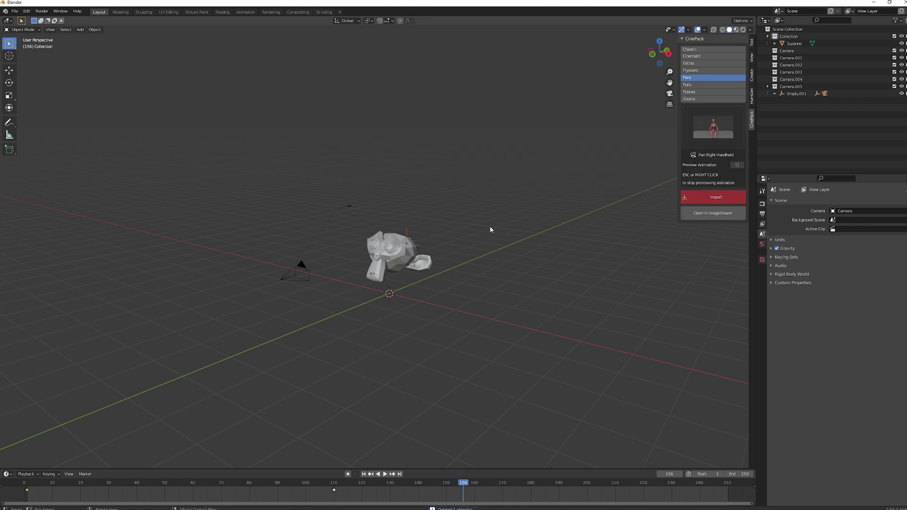
# Move the pan rig's parent empty back from the monkey along Y to about -3.66 m.
pyautogui.click(350, 205)
pyautogui.press('g')
pyautogui.press('x')
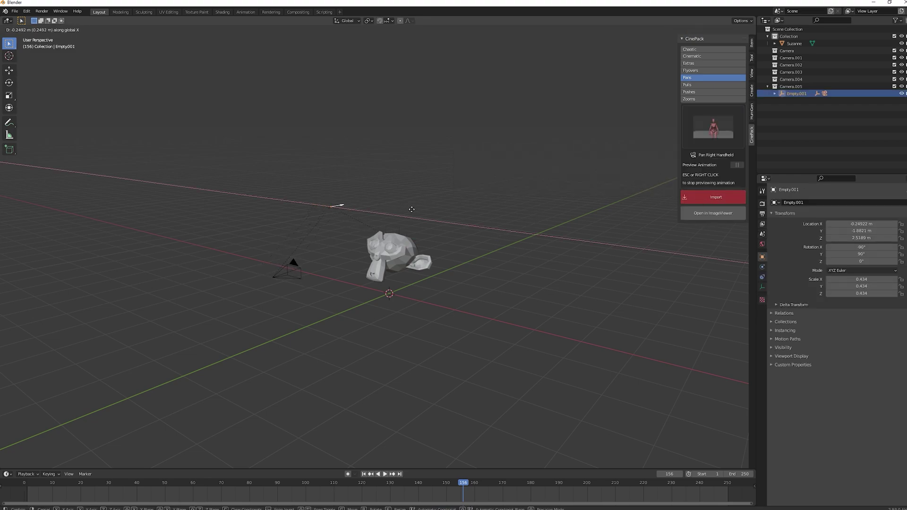
pyautogui.press('y')
pyautogui.click(358, 216)
# Play the Pan Right Handheld animation from frame 1 through the camera.
pyautogui.hotkey('shift', 'Left')
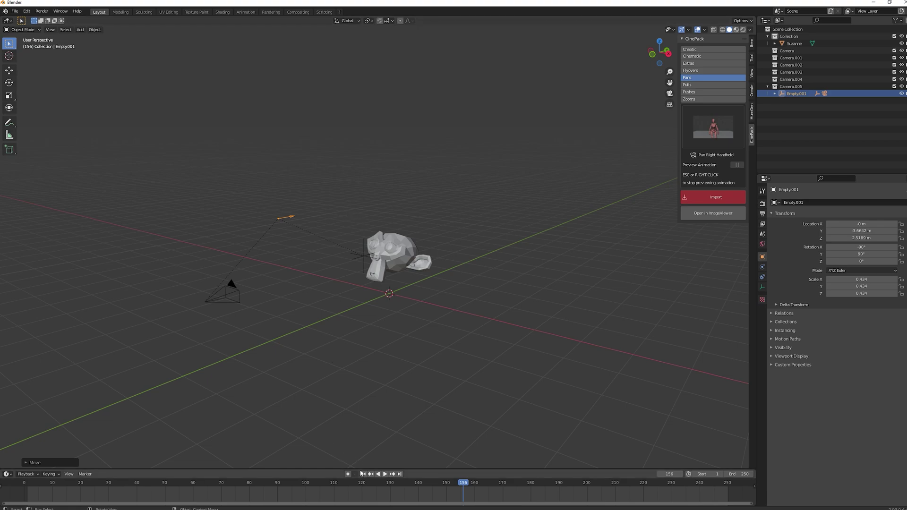
pyautogui.press('KP_0')
pyautogui.press('space')
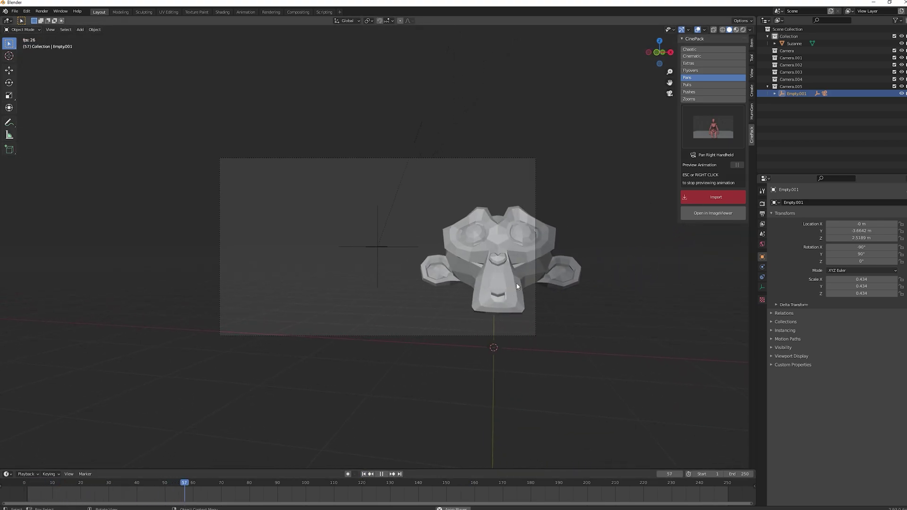
pyautogui.press('space')
# Delete the Pan Right Handheld camera together with its parent and target empties.
pyautogui.moveTo(555, 230); pyautogui.dragTo(497, 232, button='middle')
pyautogui.scroll(-3, 496, 231)
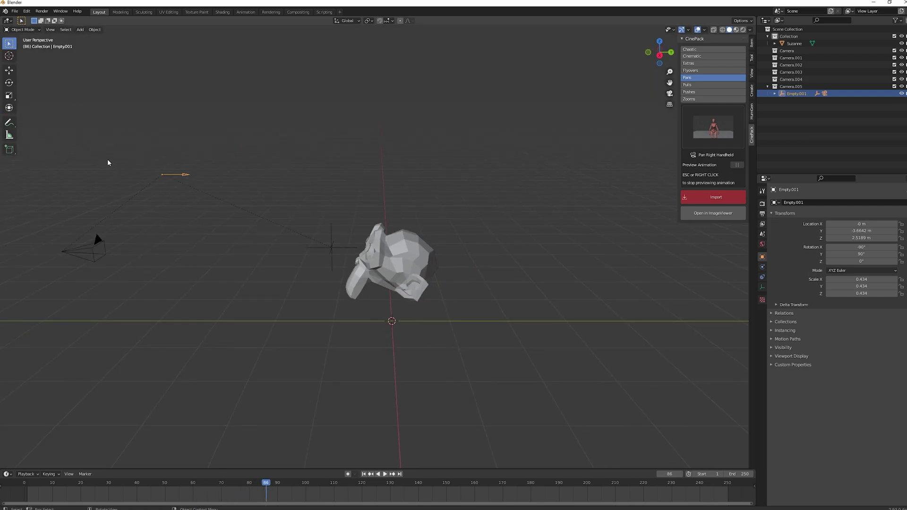
pyautogui.moveTo(75, 153); pyautogui.dragTo(323, 284)
pyautogui.press('Delete')
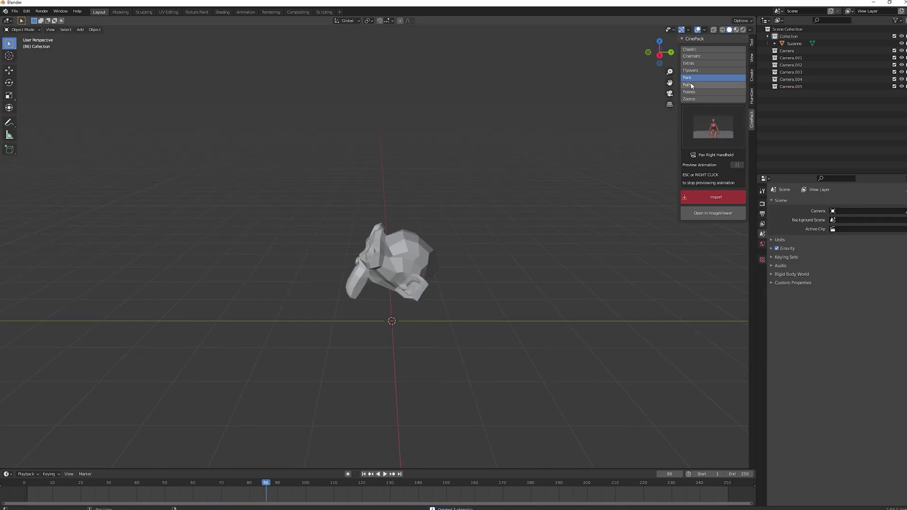
# Import the Twist Push camera move from CinePack's Pushes category.
pyautogui.click(695, 92)
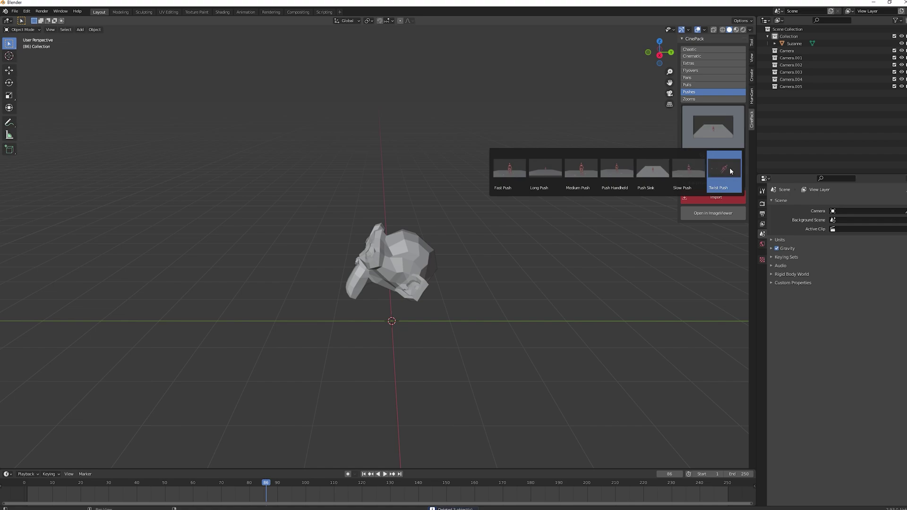
pyautogui.click(730, 168)
pyautogui.click(714, 198)
# Play the Twist Push animation from frame 1 through the camera.
pyautogui.press('KP_0')
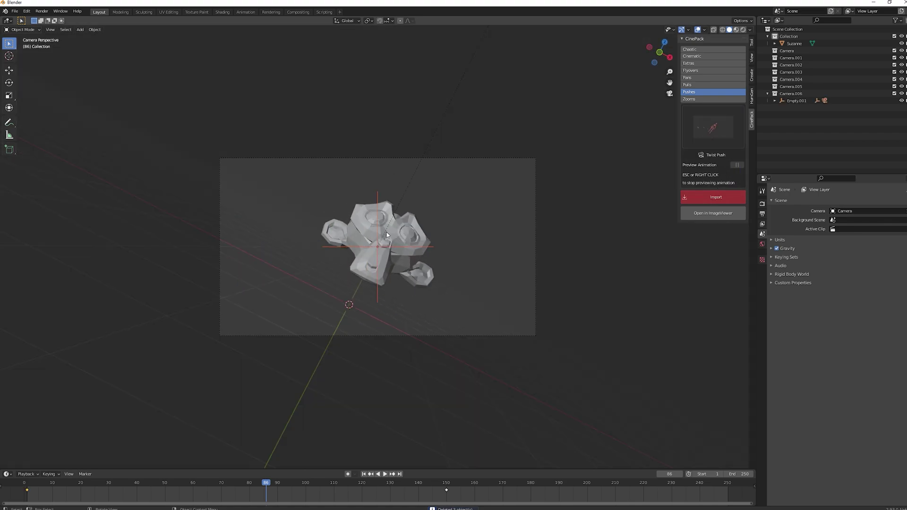
pyautogui.hotkey('shift', 'Left')
pyautogui.press('space')
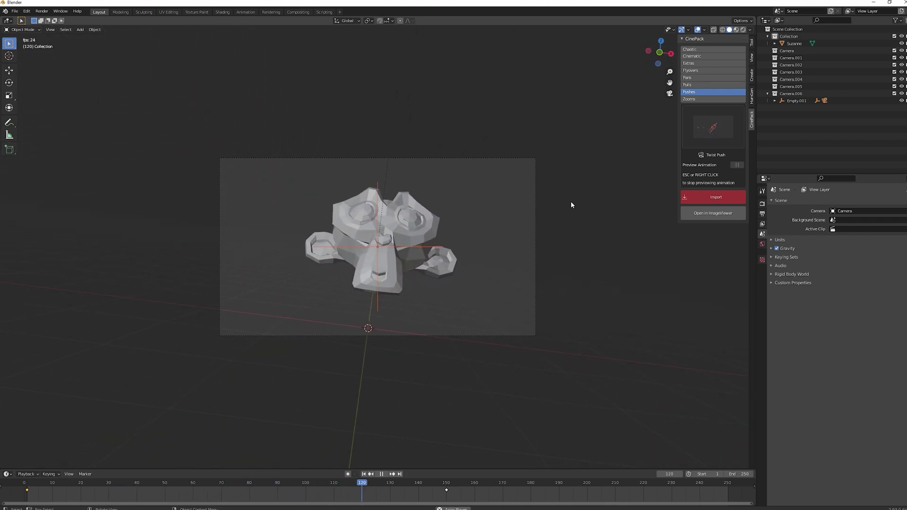
pyautogui.press('space')
# Rotate the Twist Push rig's parent empty 90° about Z.
pyautogui.moveTo(571, 201); pyautogui.dragTo(509, 211, button='middle')
pyautogui.click(292, 171)
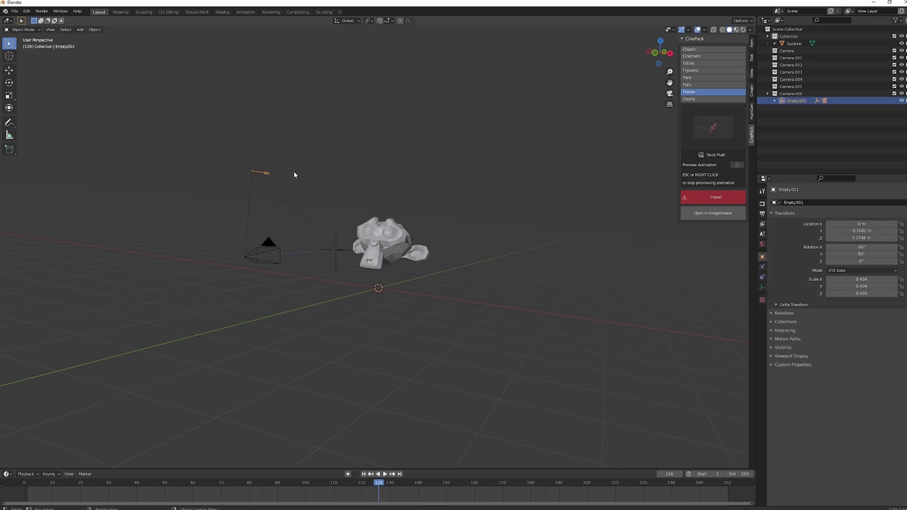
pyautogui.moveTo(293, 172); pyautogui.dragTo(338, 184, button='middle')
pyautogui.press('s')
pyautogui.press('r')
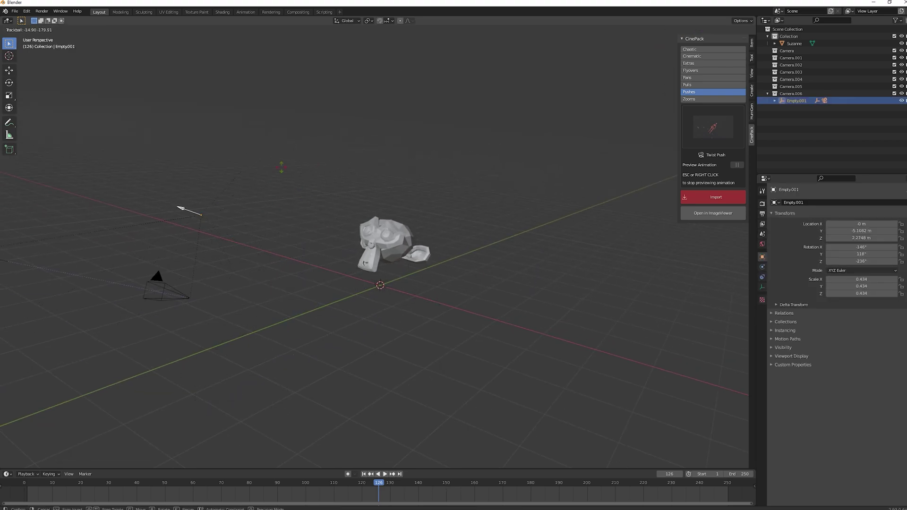
pyautogui.press('z')
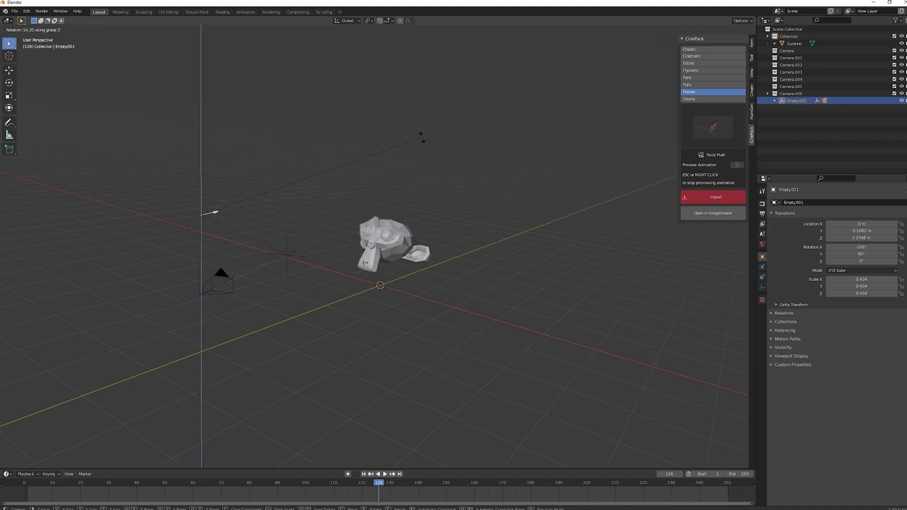
pyautogui.click(421, 138)
# Move the parent empty beside the monkey, to about X 3.75 m, Y 0.07 m, Z 2.68 m, aiming the camera at its profile.
pyautogui.press('g')
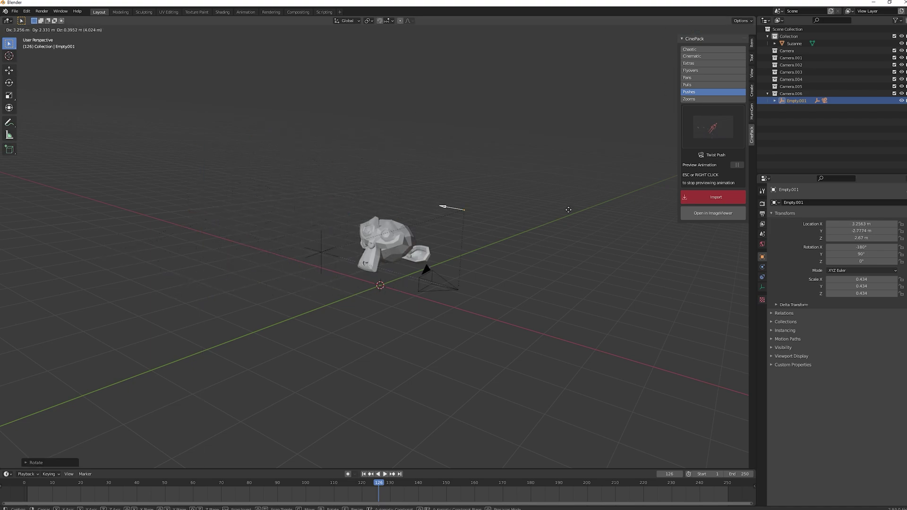
pyautogui.click(577, 208)
pyautogui.press('KP_7')
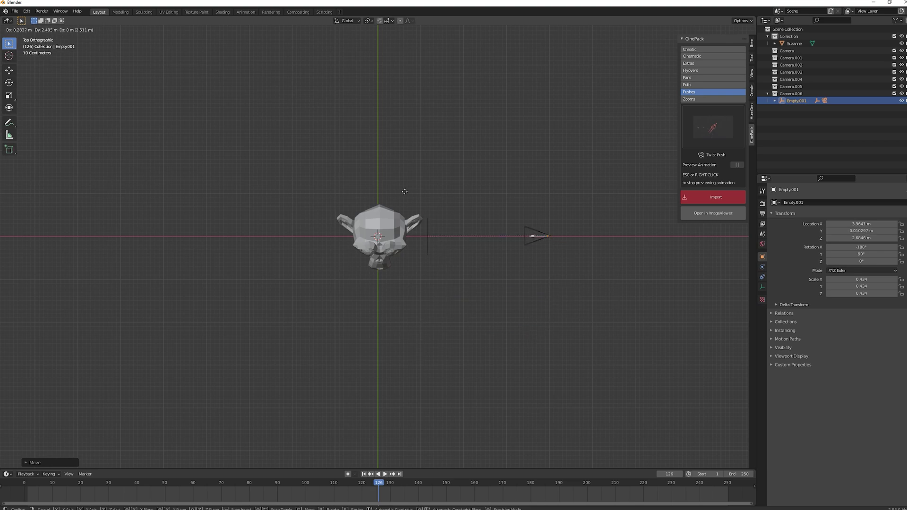
# Play the repositioned Twist Push from frame 1 through the camera, then return to a free perspective view of the monkey.
pyautogui.press('KP_0')
pyautogui.press('space')
pyautogui.press('space')
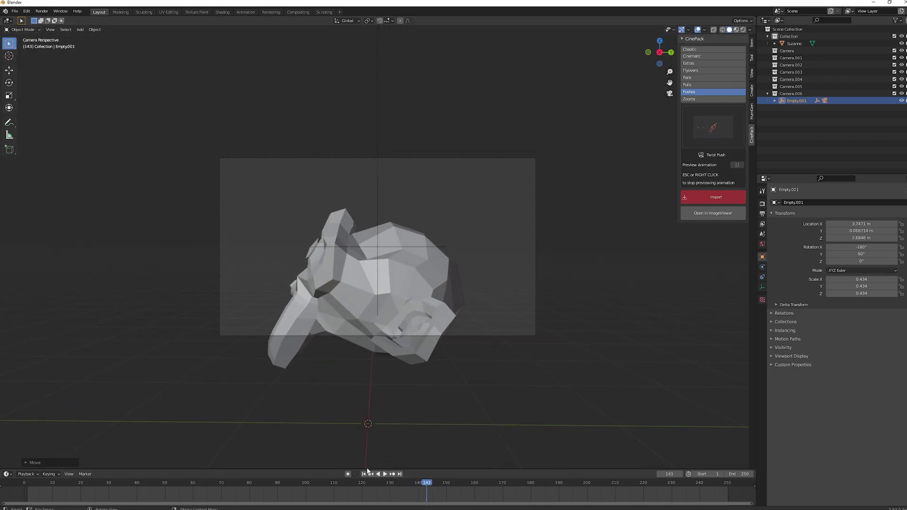
pyautogui.click(364, 474)
pyautogui.press('space')
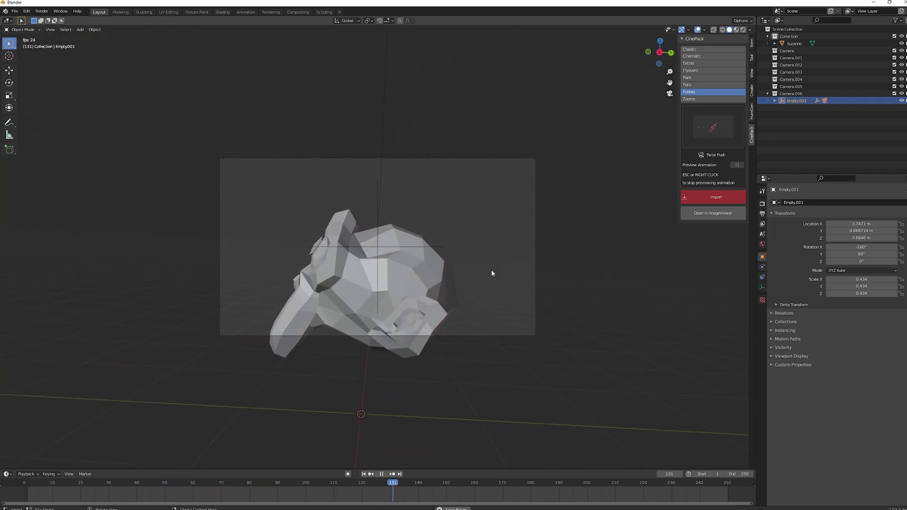
pyautogui.press('space')
pyautogui.press('KP_0')
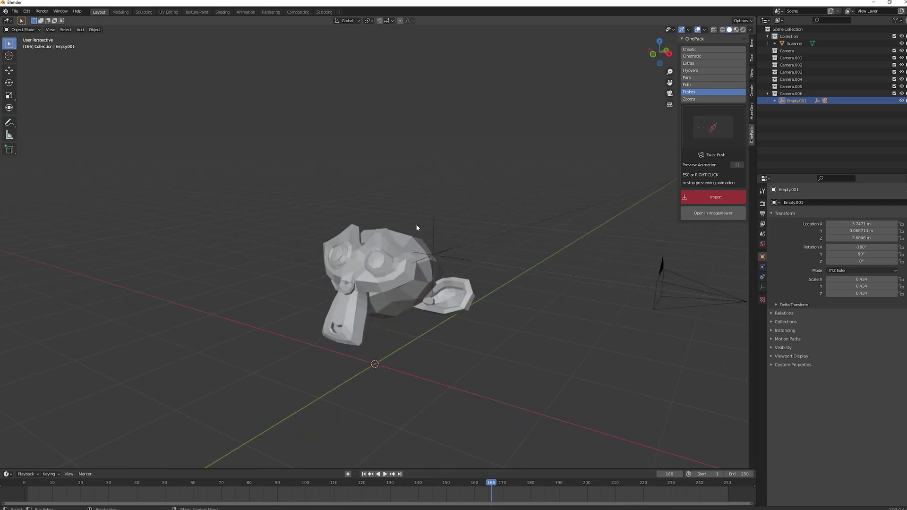
pyautogui.moveTo(461, 246)
pyautogui.mouseDown(button='middle')
pyautogui.moveTo(528, 239)
pyautogui.moveTo(462, 236)
pyautogui.mouseUp(button='middle')
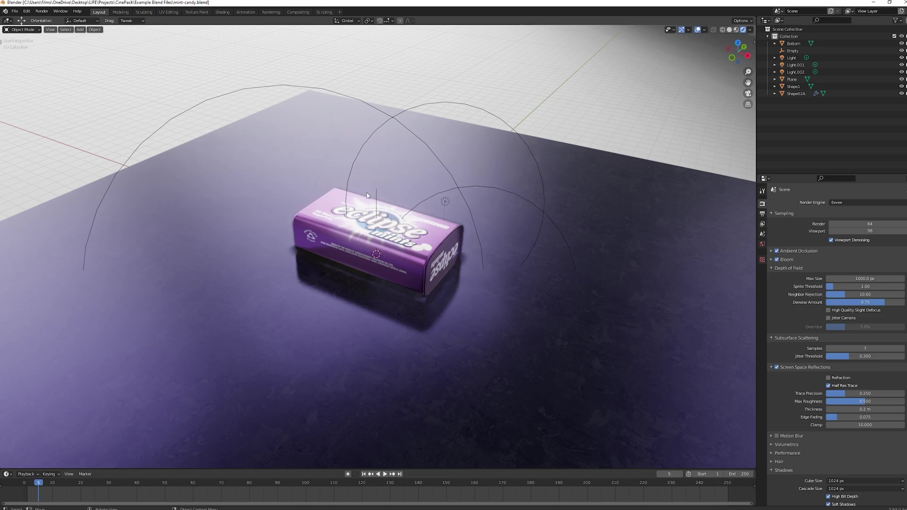
# Display CinePack's camera-move categories beside the mint box scene in mint-candy.blend.
pyautogui.moveTo(367, 195); pyautogui.dragTo(386, 221, button='middle')
pyautogui.scroll(3, 387, 241)
pyautogui.moveTo(396, 255); pyautogui.dragTo(401, 213, button='middle')
pyautogui.scroll(-3, 379, 219)
pyautogui.press('n')
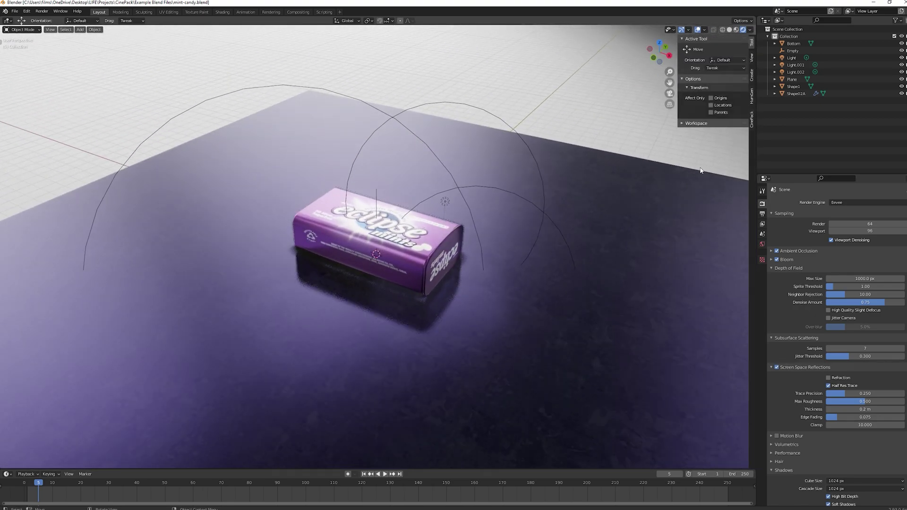
pyautogui.click(752, 120)
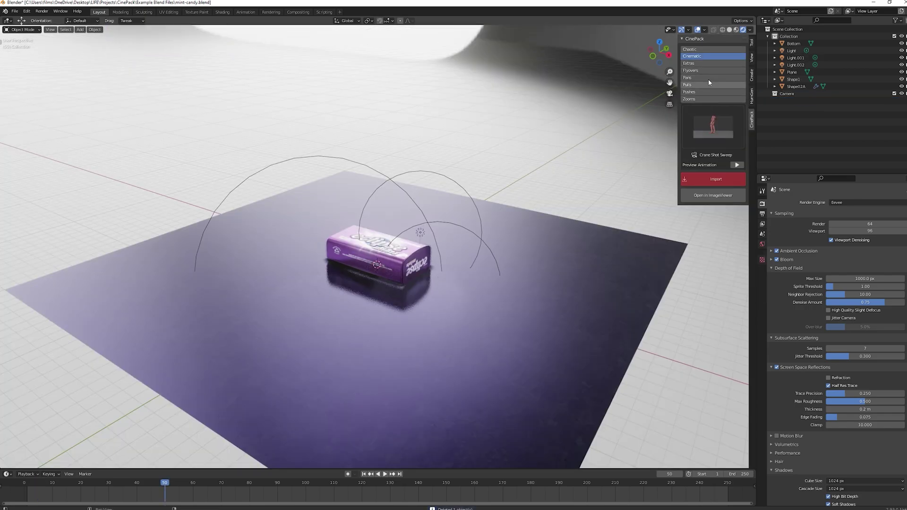
# Preview the Fly Over Zoom move from CinePack's Flyovers category in the image viewer and import it.
pyautogui.click(708, 71)
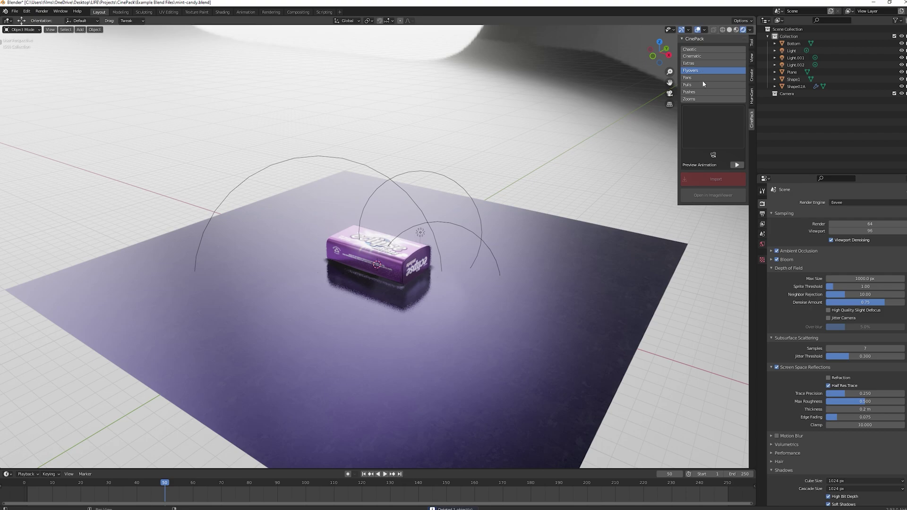
pyautogui.click(711, 132)
pyautogui.click(701, 141)
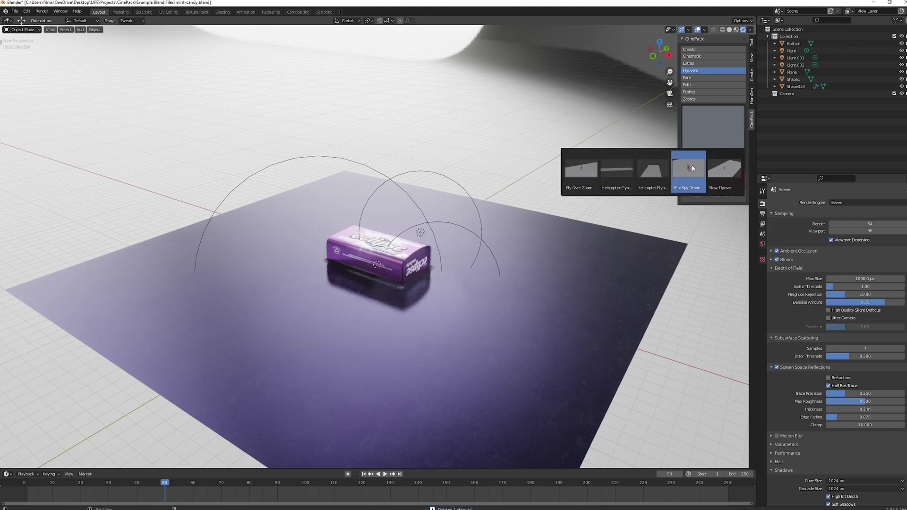
pyautogui.click(580, 169)
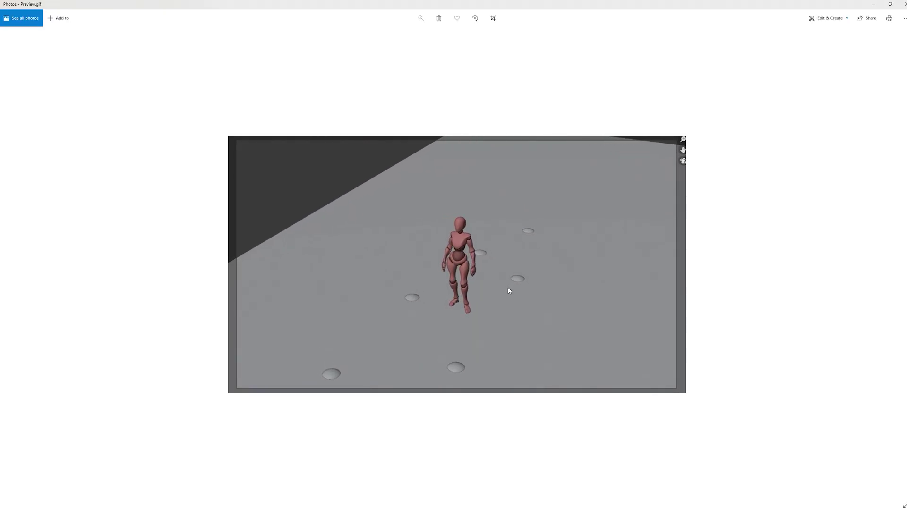
pyautogui.click(904, 3)
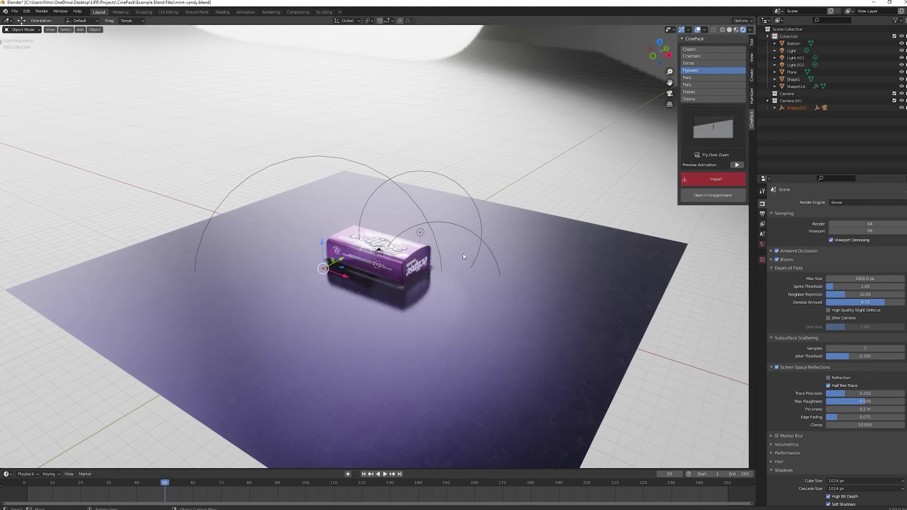
# Adjust the flyover rig's height over the mint box, moving its parent empty up about 2.63 m and back down about 1.75 m along Z.
pyautogui.press('g')
pyautogui.press('z')
pyautogui.click(472, 221)
pyautogui.press('KP_0')
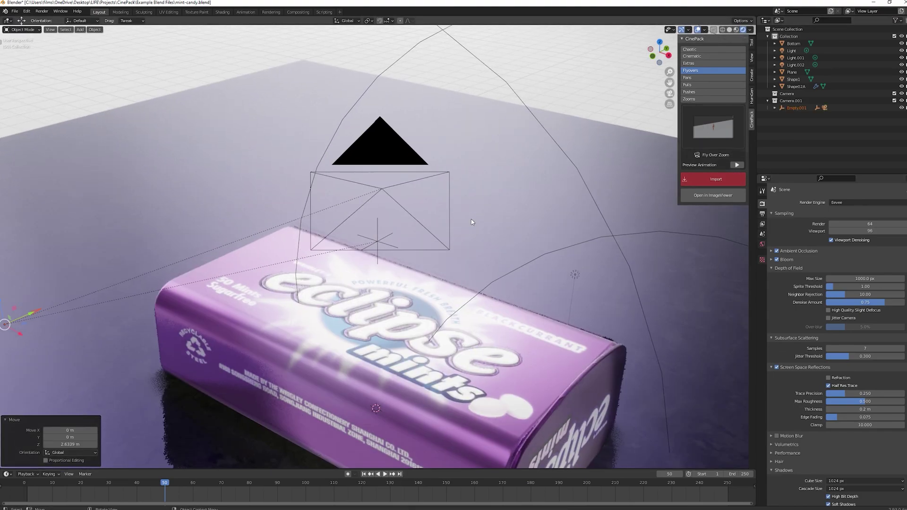
pyautogui.press('g')
pyautogui.press('z')
pyautogui.click(472, 301)
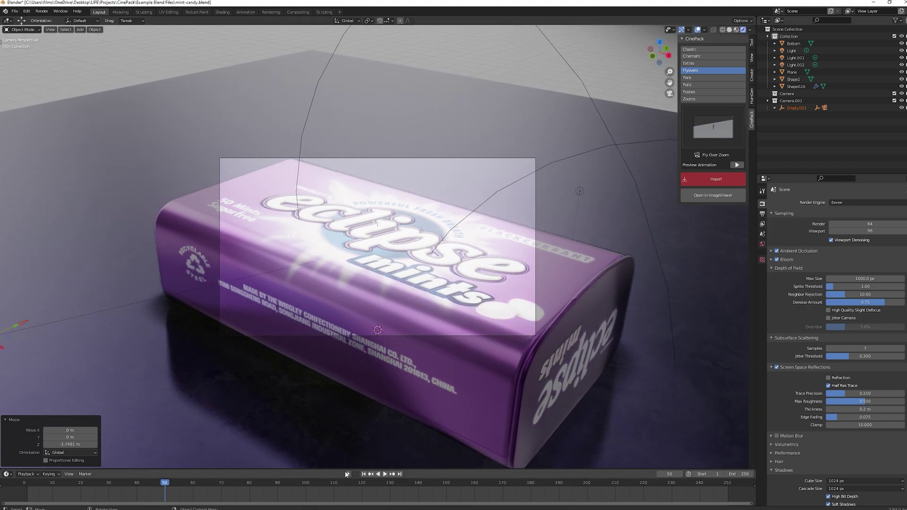
# Play the Fly Over Zoom animation around the mint box from the first frame through the camera.
pyautogui.click(364, 474)
pyautogui.click(386, 474)
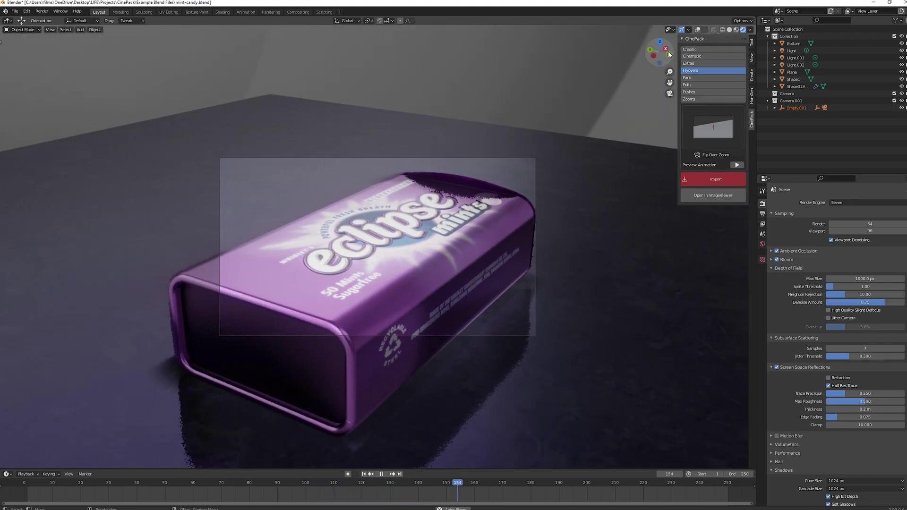
pyautogui.press('space')
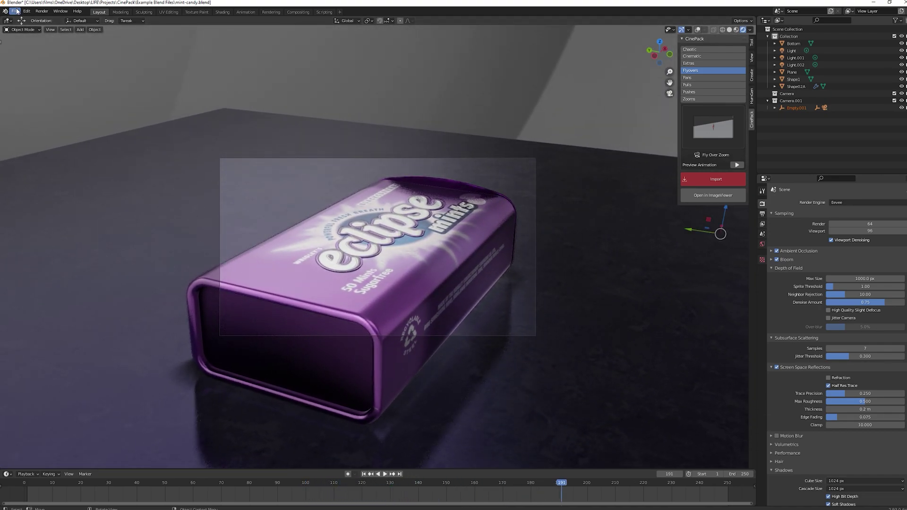
# Open the recent file cinematic-moon.blend and show the moon in rendered shading with viewport overlays hidden.
pyautogui.click(15, 11)
pyautogui.moveTo(22, 33)
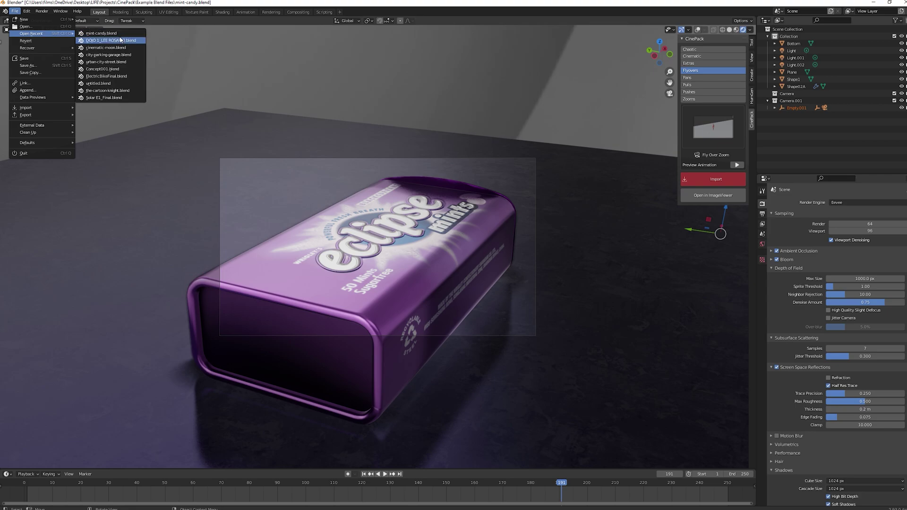
pyautogui.click(108, 47)
pyautogui.click(742, 21)
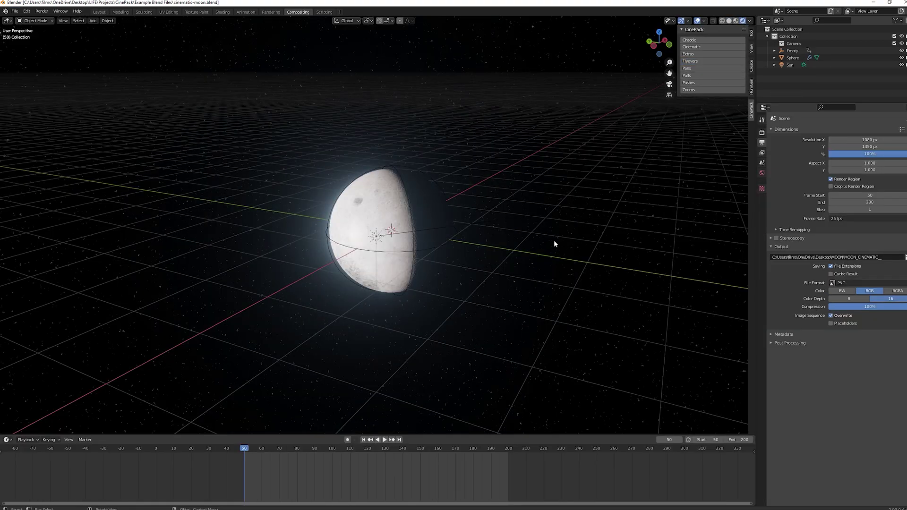
pyautogui.click(697, 21)
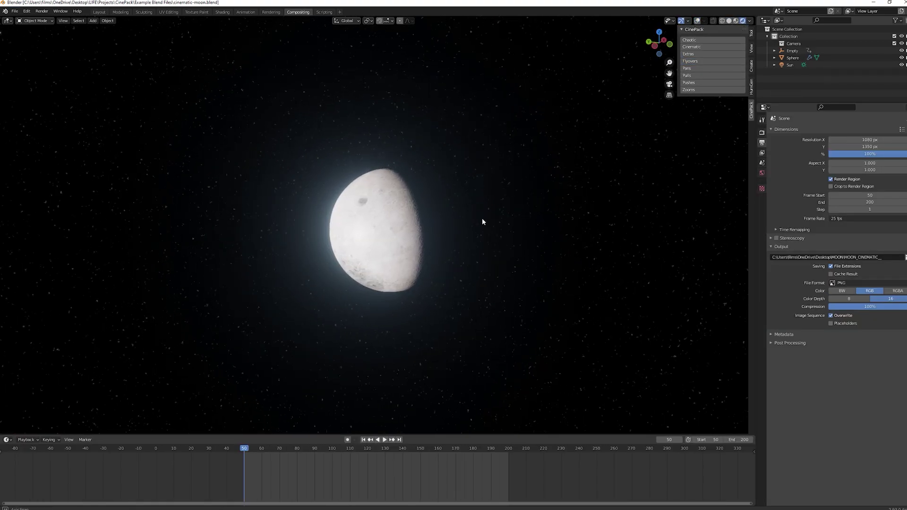
# Import the Space Camera Floating move from CinePack's Chaotic category into the moon scene.
pyautogui.scroll(4, 464, 282)
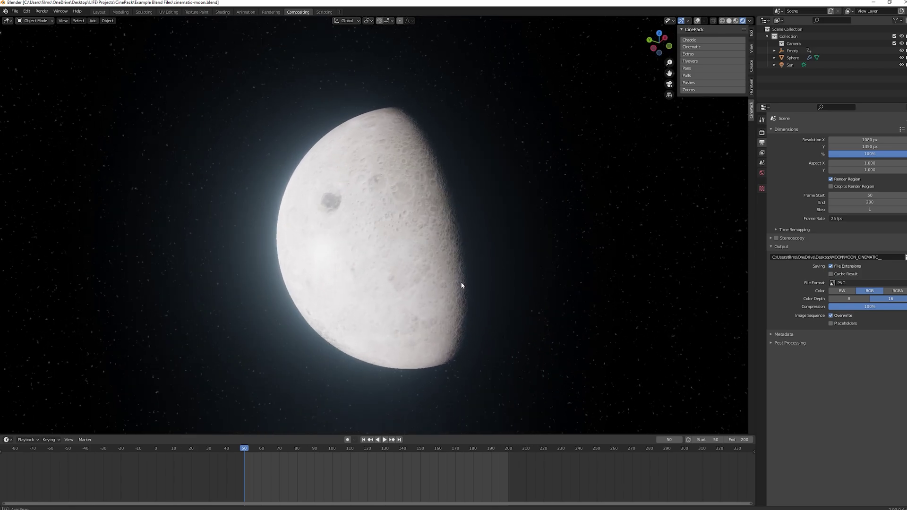
pyautogui.moveTo(462, 286); pyautogui.dragTo(457, 271, button='middle')
pyautogui.click(702, 132)
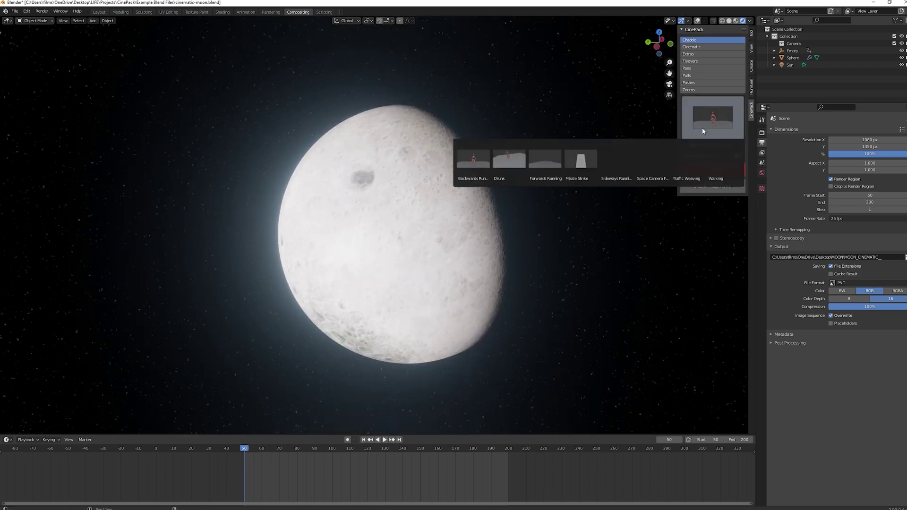
pyautogui.click(649, 165)
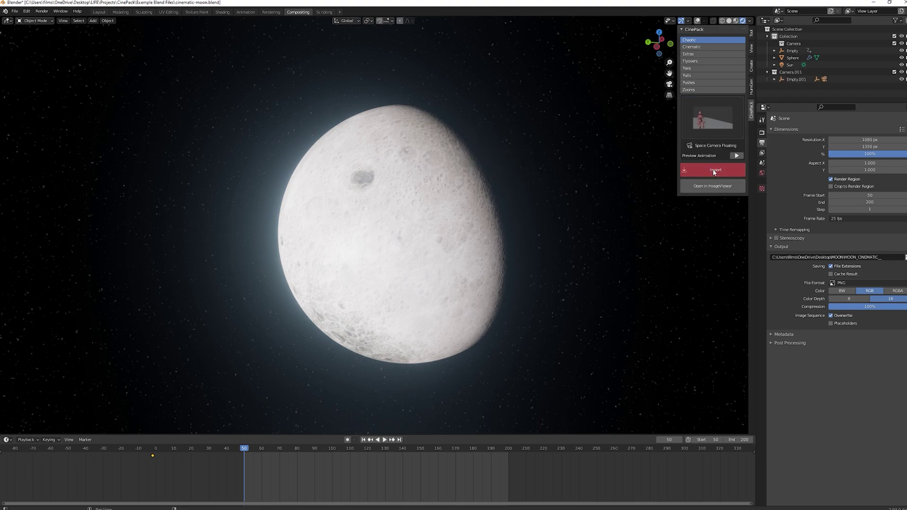
# Show the viewport overlays and play the Space Camera Floating move through the imported camera.
pyautogui.click(698, 21)
pyautogui.scroll(-6, 554, 122)
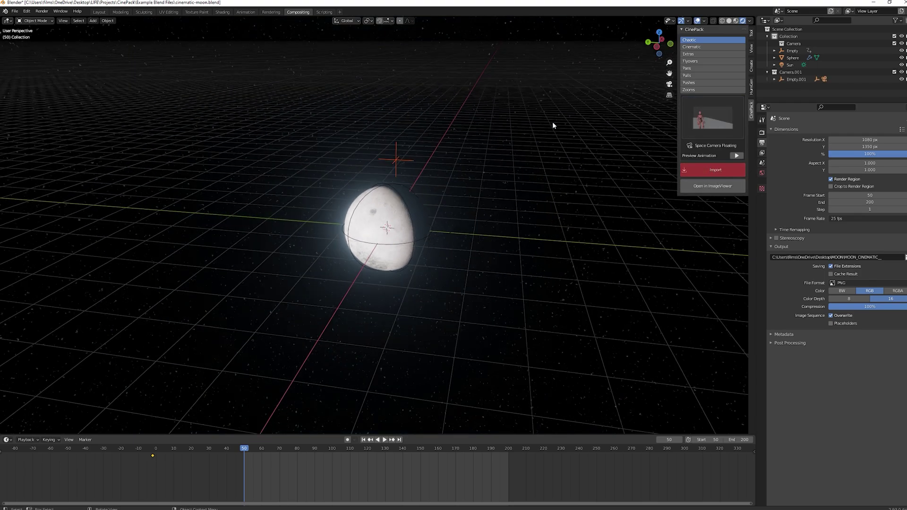
pyautogui.press('KP_0')
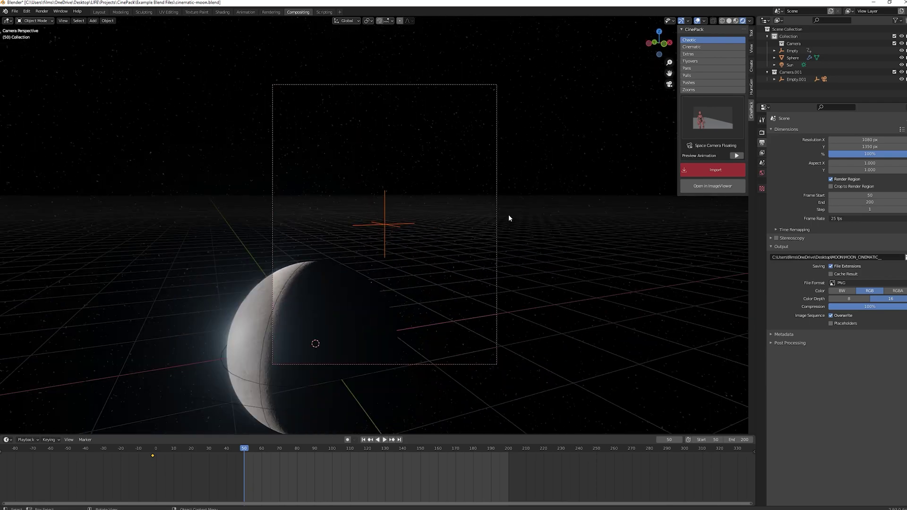
pyautogui.press('space')
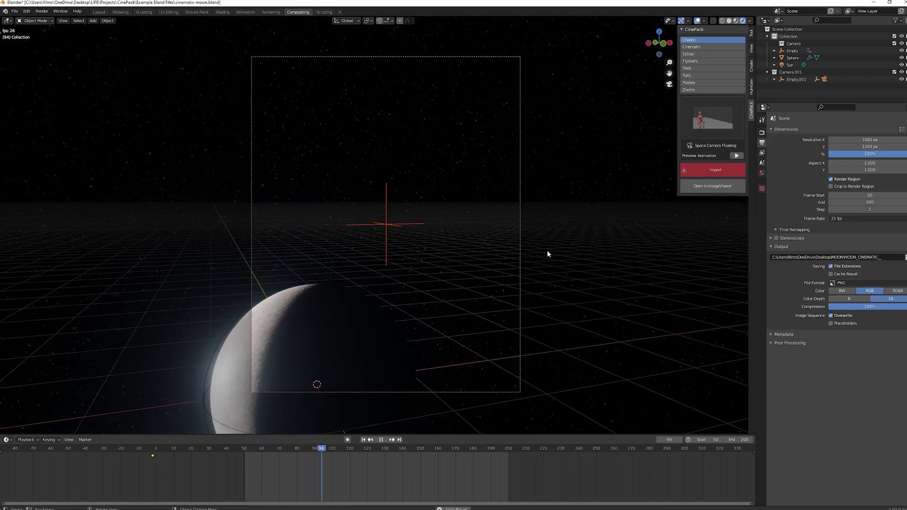
pyautogui.press('space')
# Return to frame 50 and move the floating camera's parent empty so the moon's crescent falls within the camera frame.
pyautogui.moveTo(547, 254); pyautogui.dragTo(500, 260, button='middle')
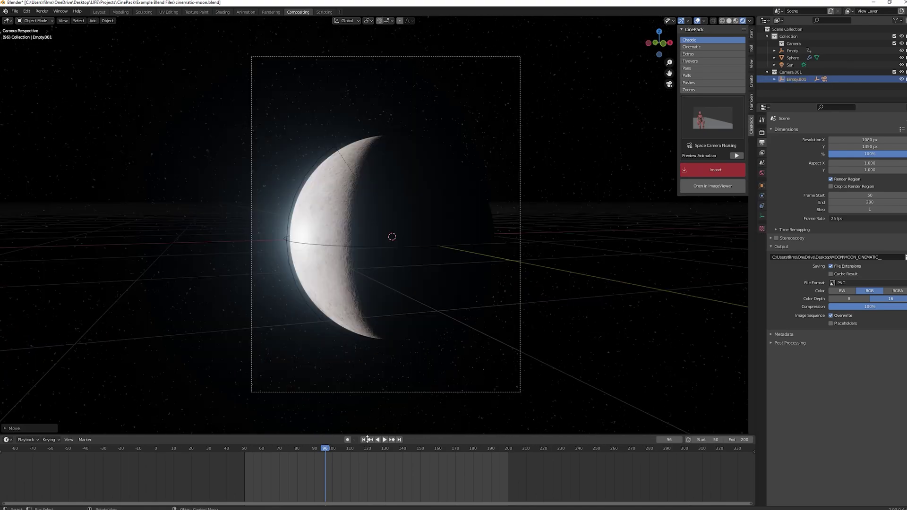
pyautogui.click(364, 440)
pyautogui.press('g')
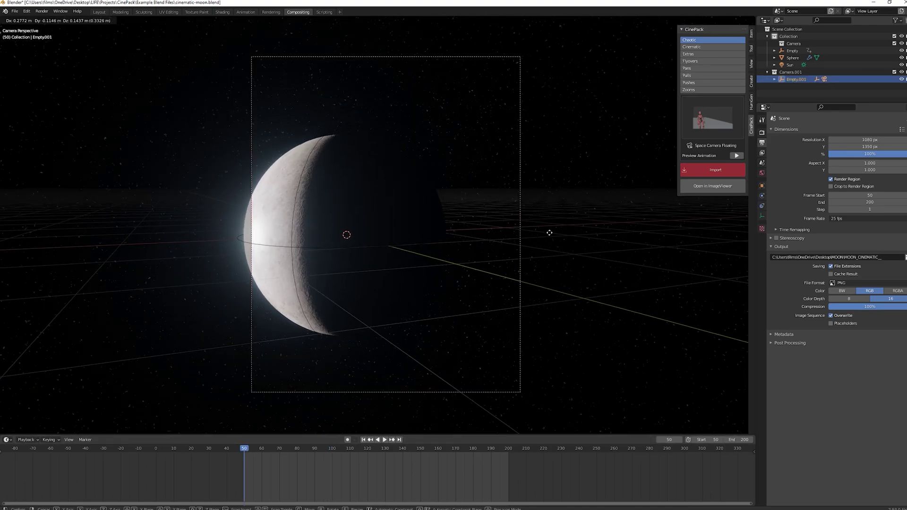
pyautogui.click(549, 233)
# Play the floating camera move with overlays hidden and extend the scene's end frame to 315.
pyautogui.click(697, 21)
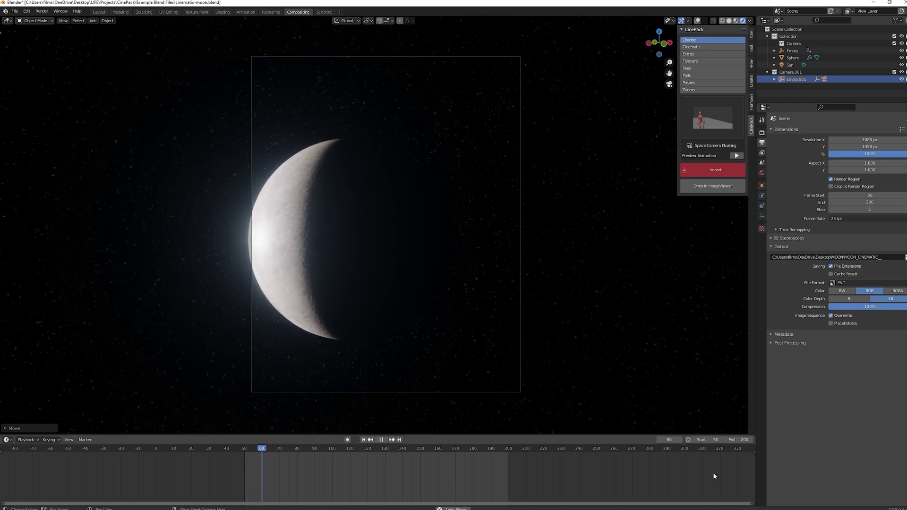
pyautogui.moveTo(738, 440); pyautogui.dragTo(792, 439)
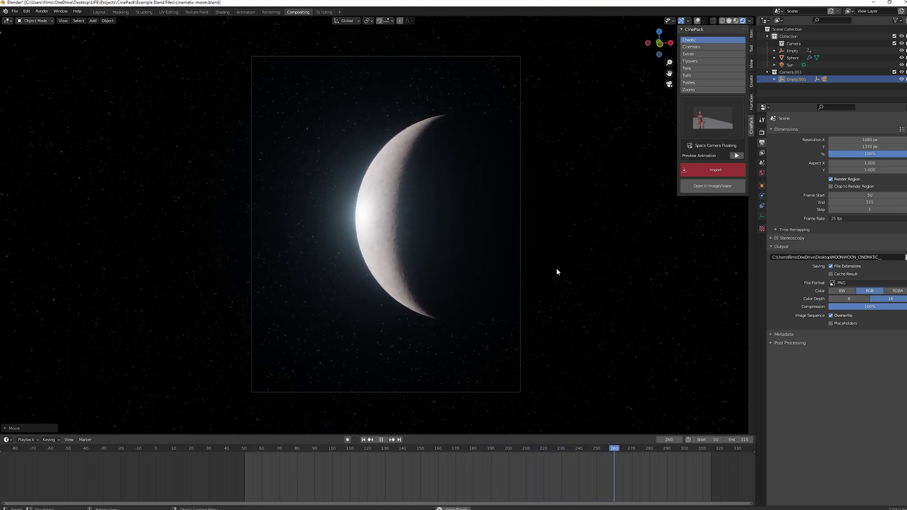
pyautogui.press('space')
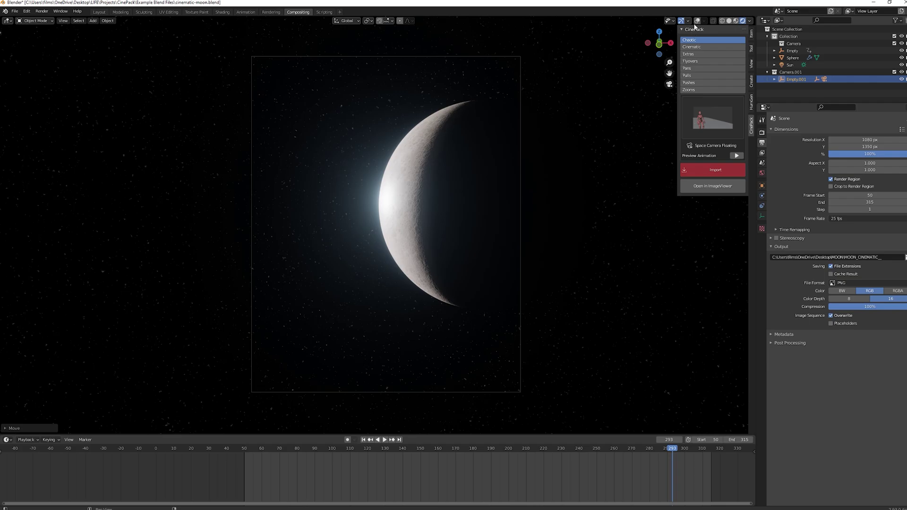
# Show the overlays and move the Missile Strike camera's parent empty to centre the moon in the camera frame.
pyautogui.click(697, 21)
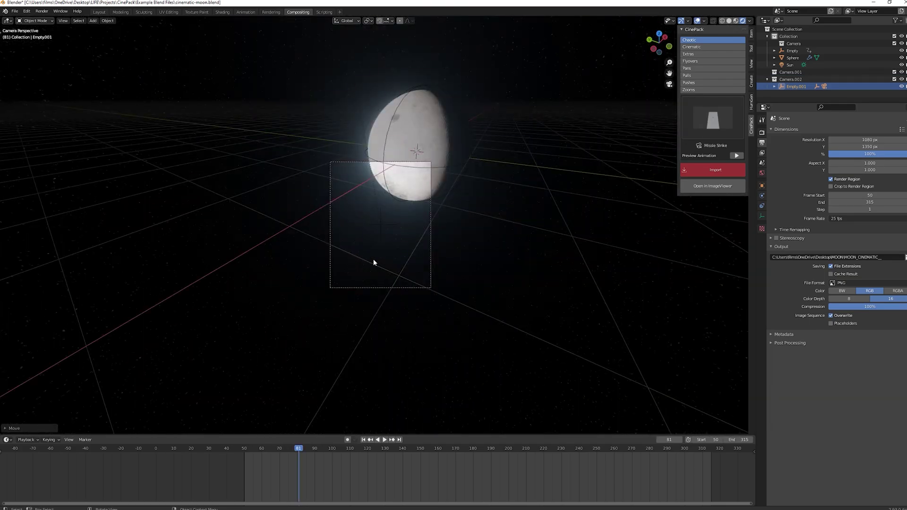
pyautogui.press('g')
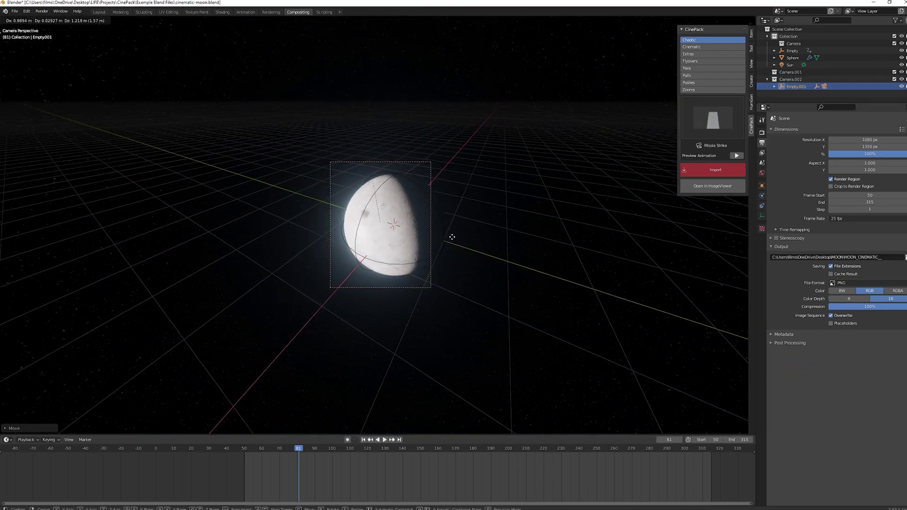
pyautogui.click(421, 343)
# Play the Missile Strike move from the first frame through the camera, hiding the viewport overlays for a clean view.
pyautogui.press('space')
pyautogui.press('space')
pyautogui.click(363, 439)
pyautogui.press('space')
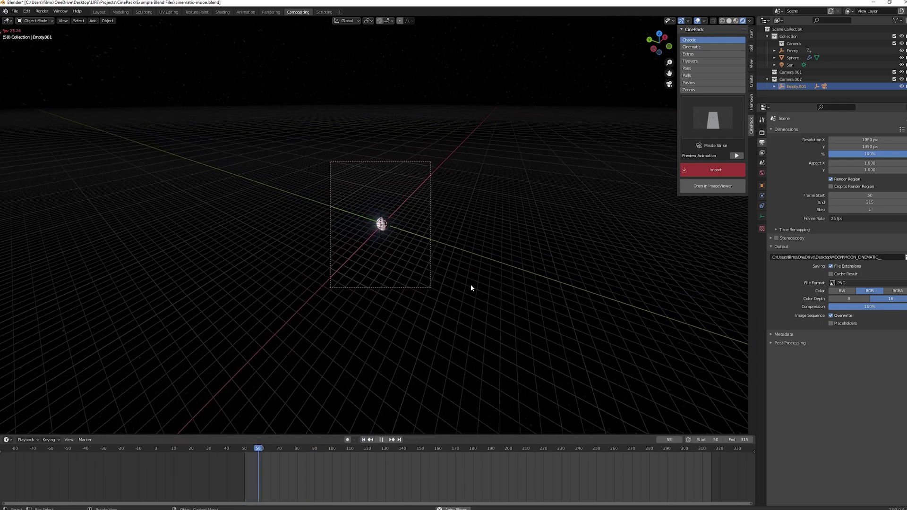
pyautogui.click(698, 20)
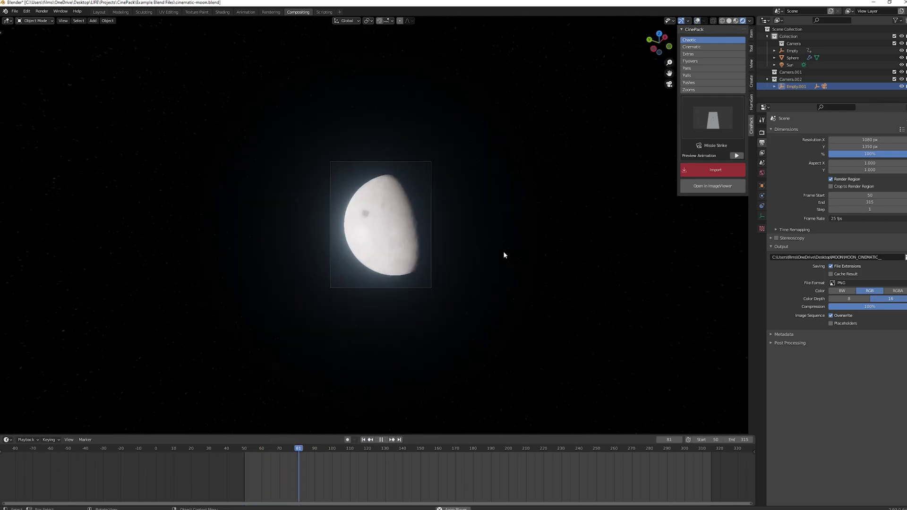
pyautogui.click(365, 440)
pyautogui.press('space')
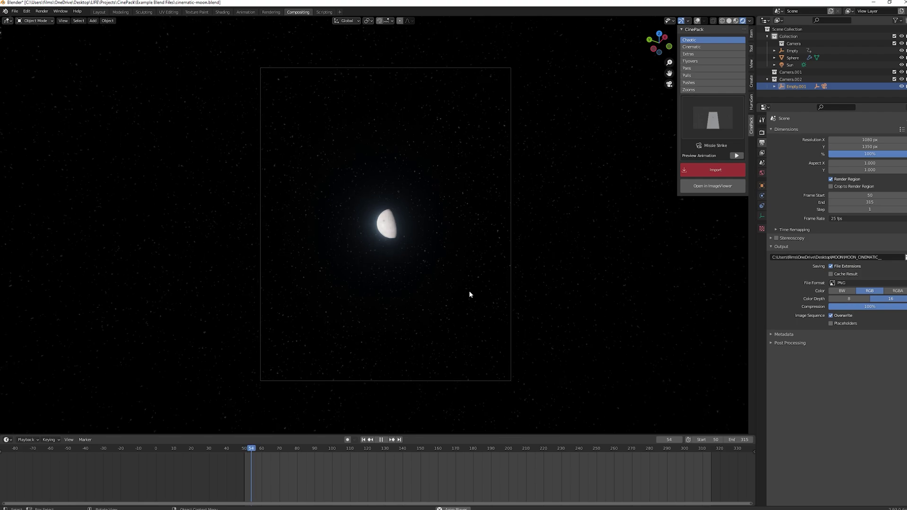
pyautogui.press('space')
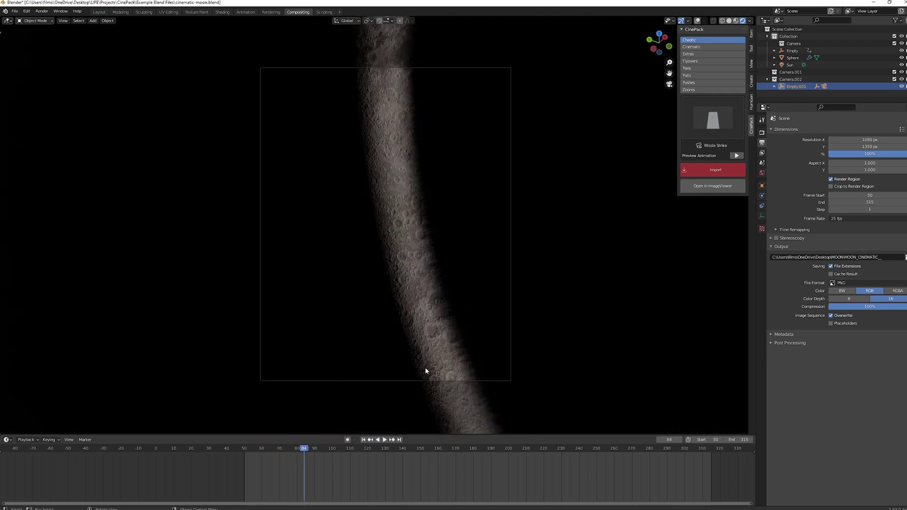
# Return the moon scene to frame 50, leave the camera view and switch CinePack to the Flyovers category.
pyautogui.click(364, 440)
pyautogui.moveTo(544, 259); pyautogui.dragTo(422, 245, button='middle')
pyautogui.scroll(8, 422, 246)
pyautogui.click(707, 60)
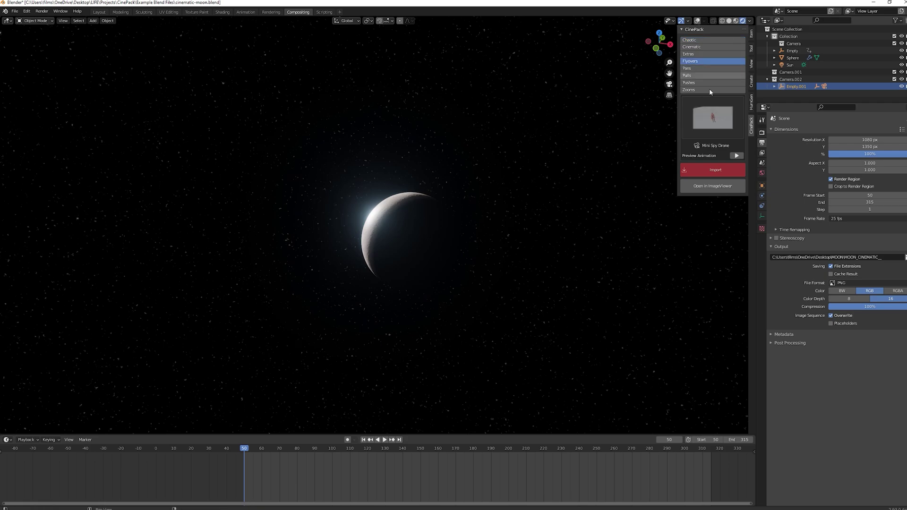
# Open the dojo scene file and move the Contra-Zoom camera's parent empty along X and Y to bring the figure into frame.
pyautogui.click(19, 13)
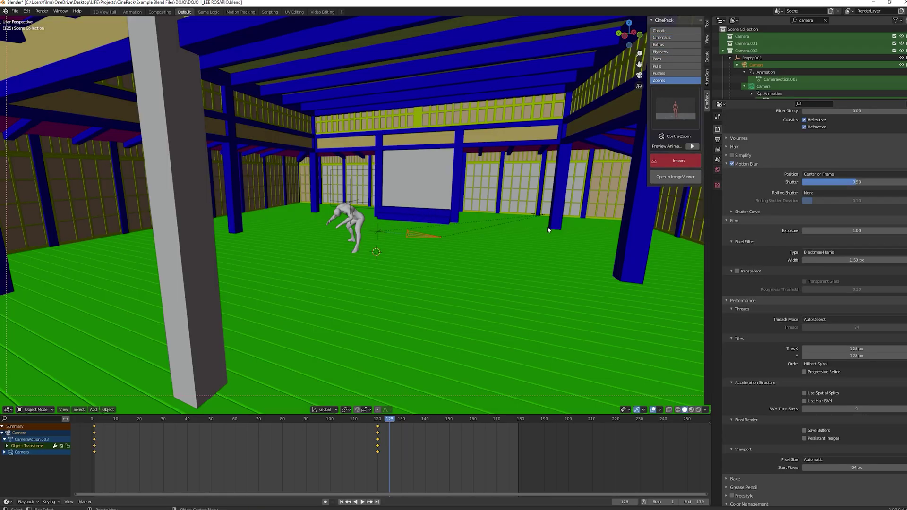
pyautogui.click(536, 215)
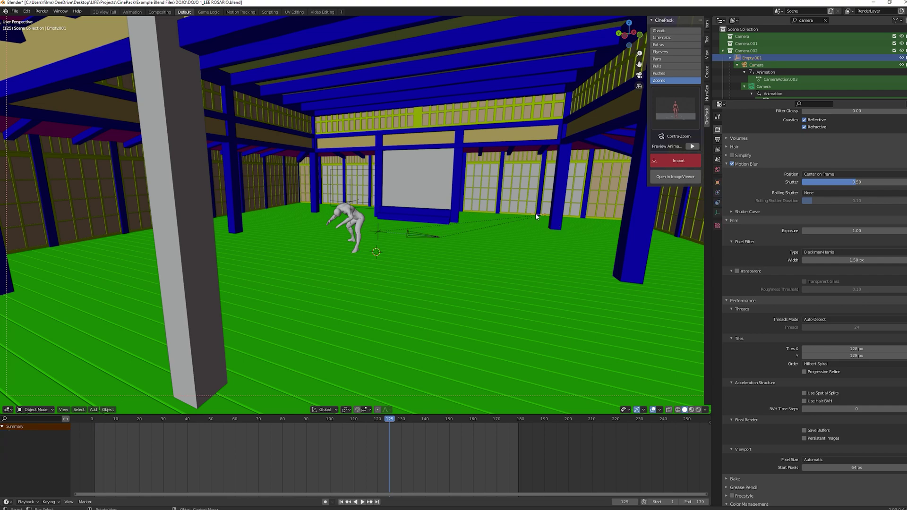
pyautogui.press('KP_0')
pyautogui.press('g')
pyautogui.press('x')
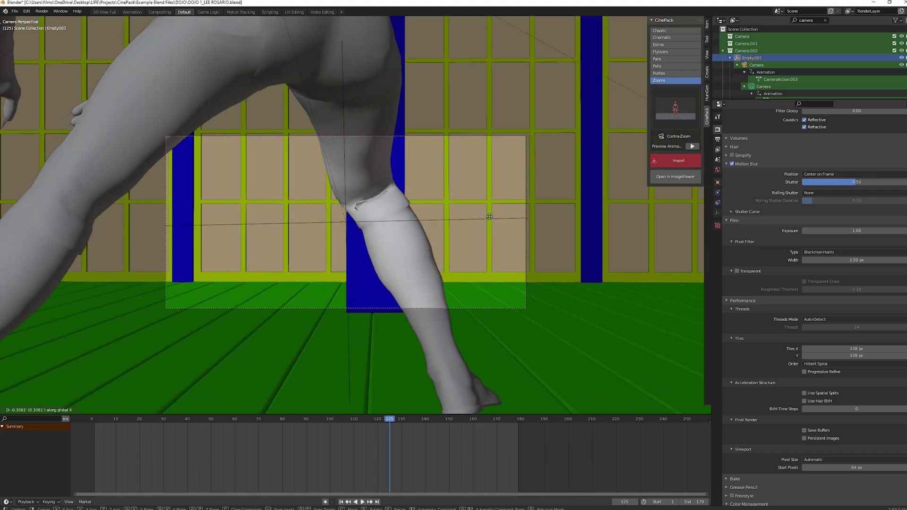
pyautogui.click(371, 212)
pyautogui.press('g')
pyautogui.press('y')
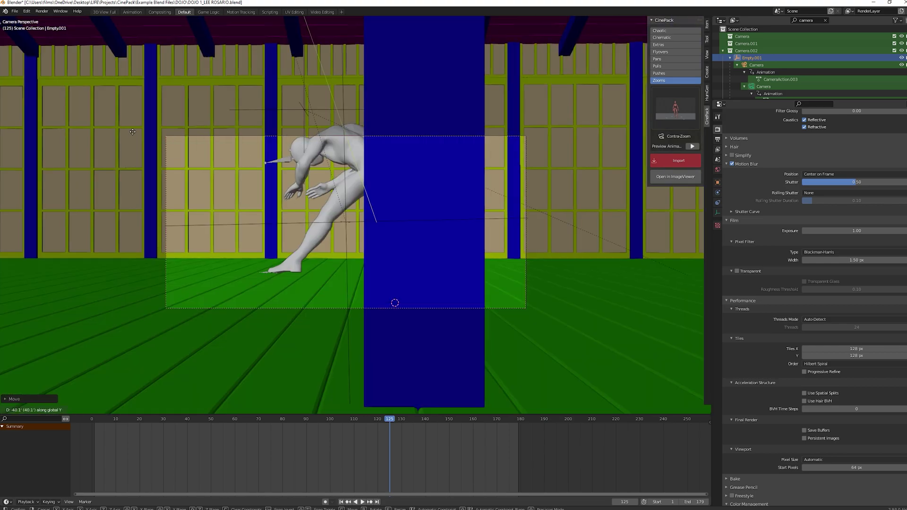
pyautogui.click(162, 140)
# Move and rotate the camera's parent empty to frame the crouching figure at an angle at frame 125.
pyautogui.press('g')
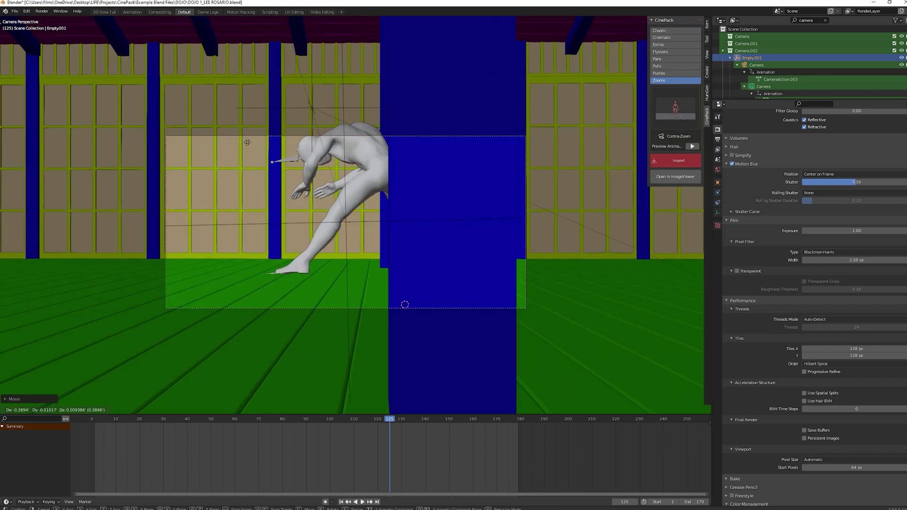
pyautogui.click(454, 109)
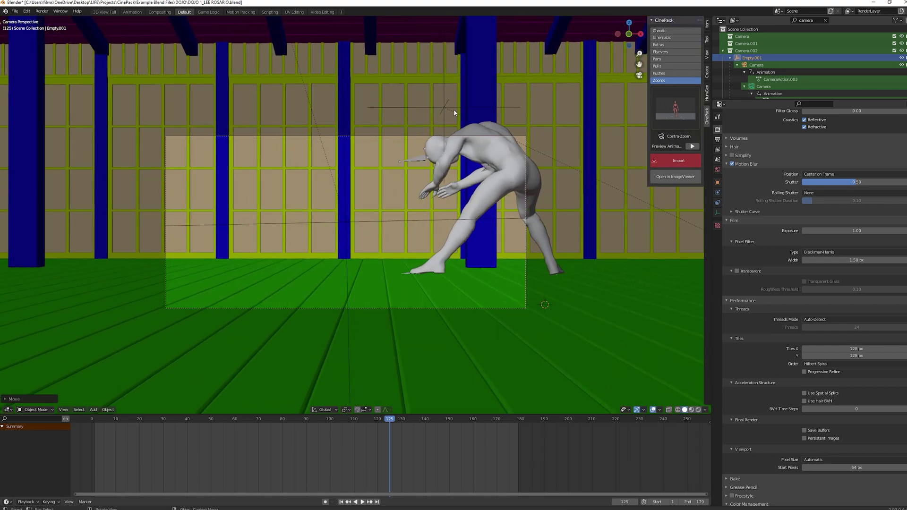
pyautogui.press('r')
pyautogui.click(343, 127)
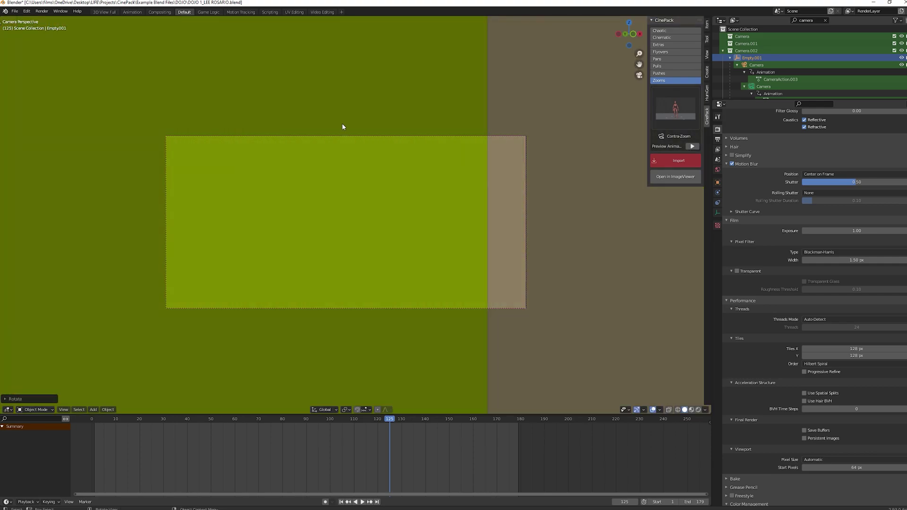
pyautogui.press('g')
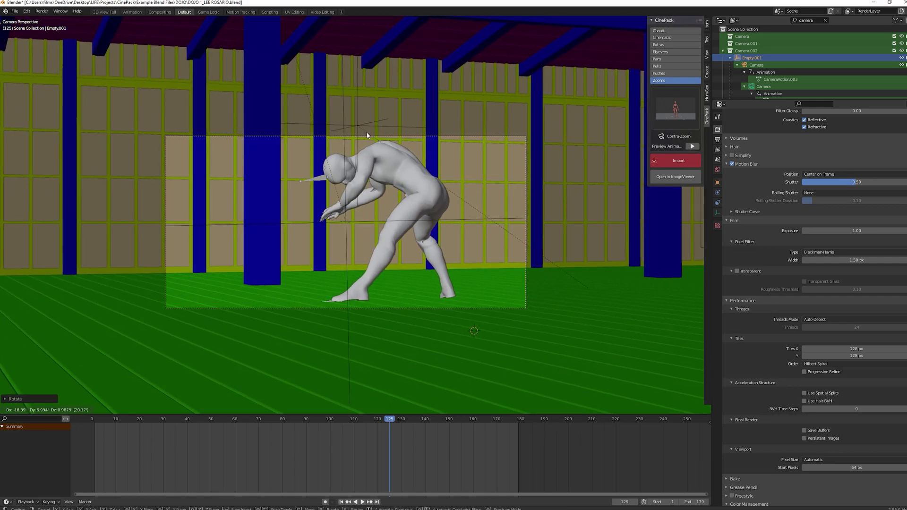
pyautogui.click(367, 135)
# At frame 0, move the parent empty along Y, rotate it about Z and shift it to centre the standing figure.
pyautogui.moveTo(395, 420); pyautogui.dragTo(92, 420)
pyautogui.press('g')
pyautogui.press('y')
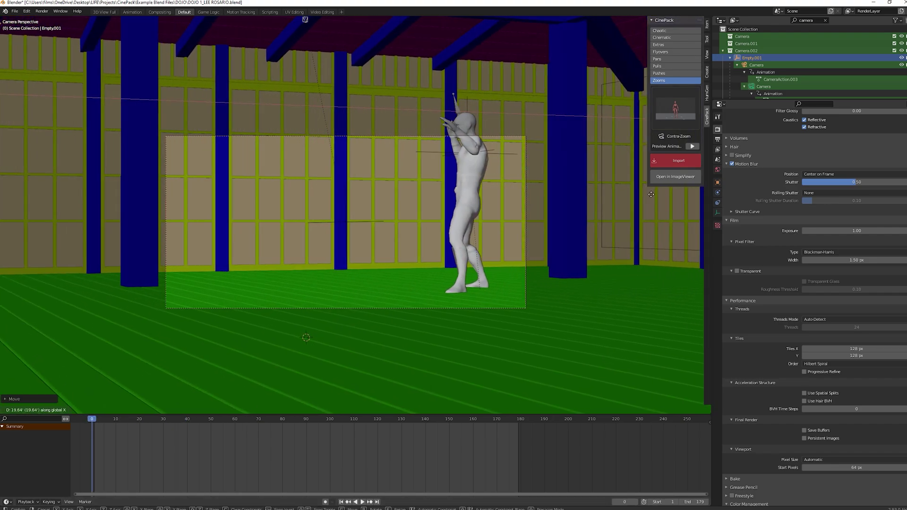
pyautogui.click(647, 207)
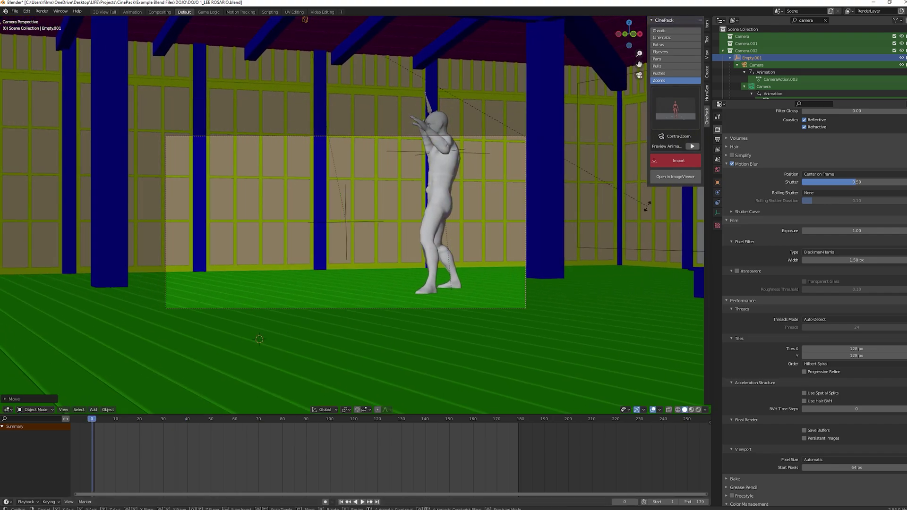
pyautogui.press('z')
pyautogui.click(586, 68)
pyautogui.press('g')
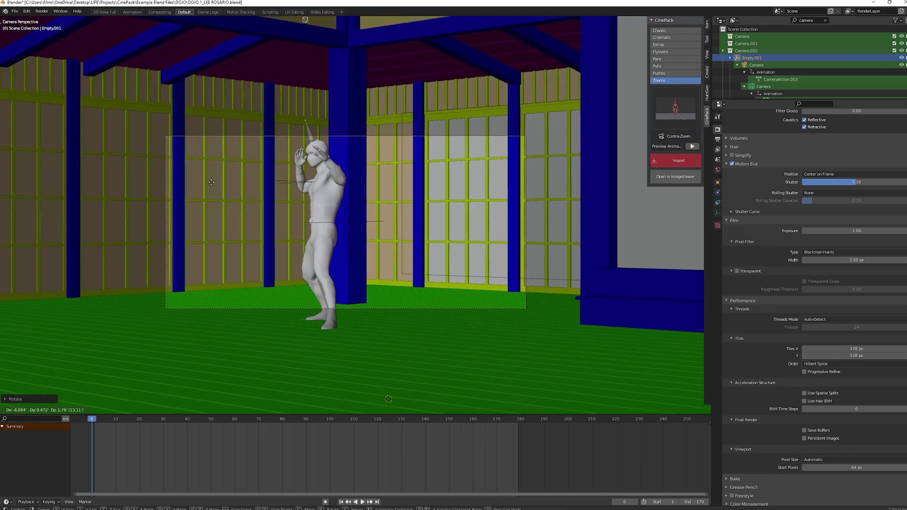
pyautogui.click(165, 148)
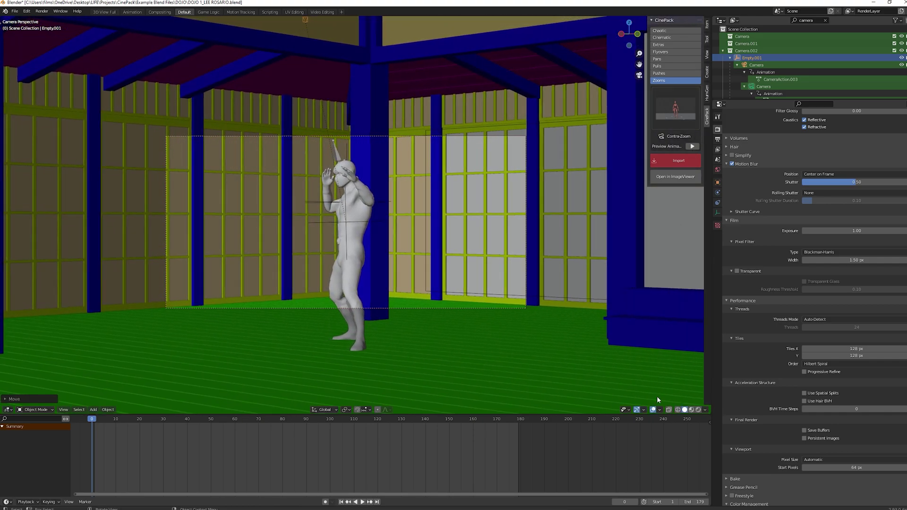
# Play the Contra-Zoom move through the camera, scrub to frame 147 and widen the CinePack sidebar.
pyautogui.press('space')
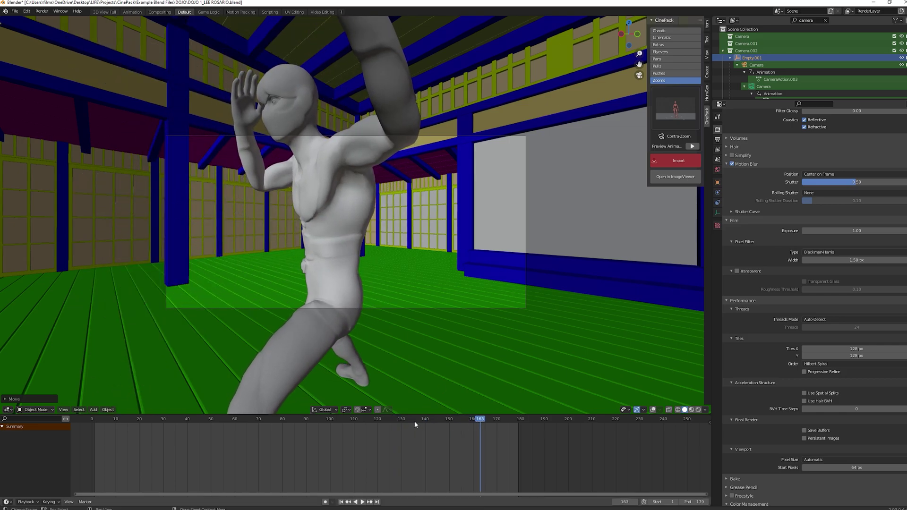
pyautogui.moveTo(415, 420); pyautogui.dragTo(442, 419)
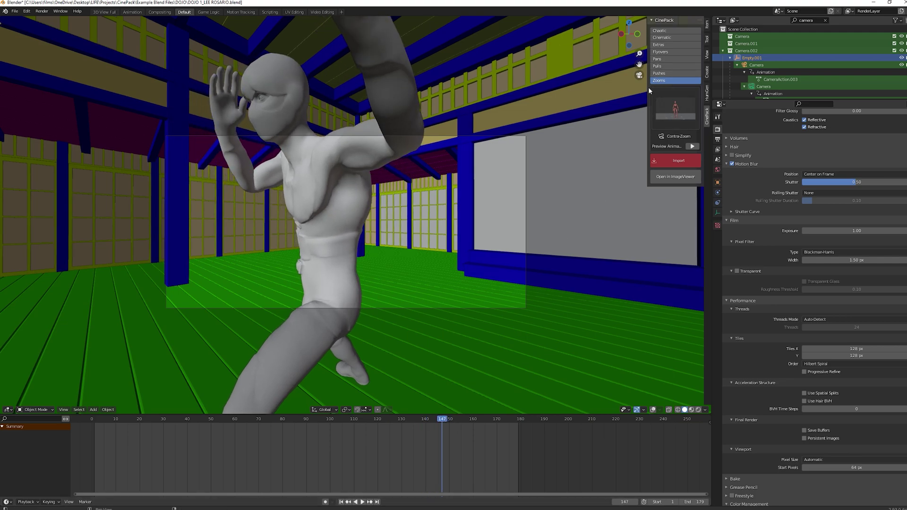
pyautogui.moveTo(652, 88); pyautogui.dragTo(623, 93)
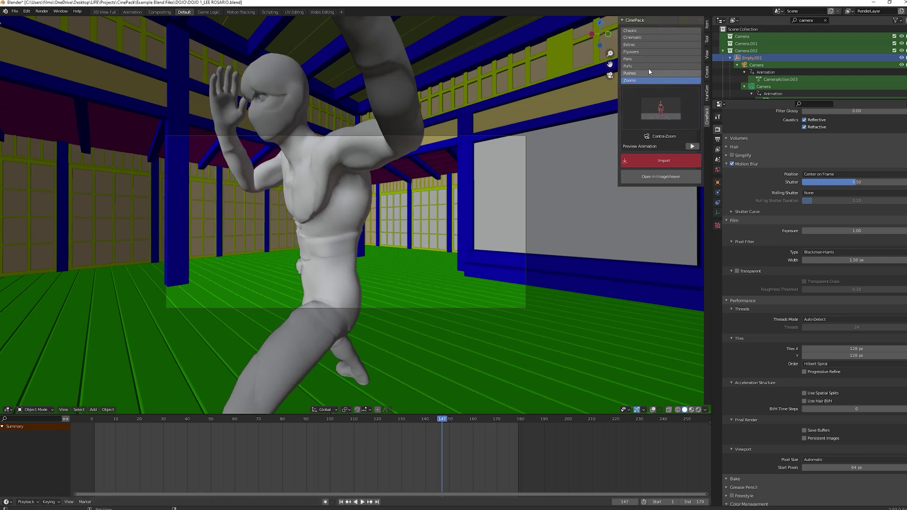